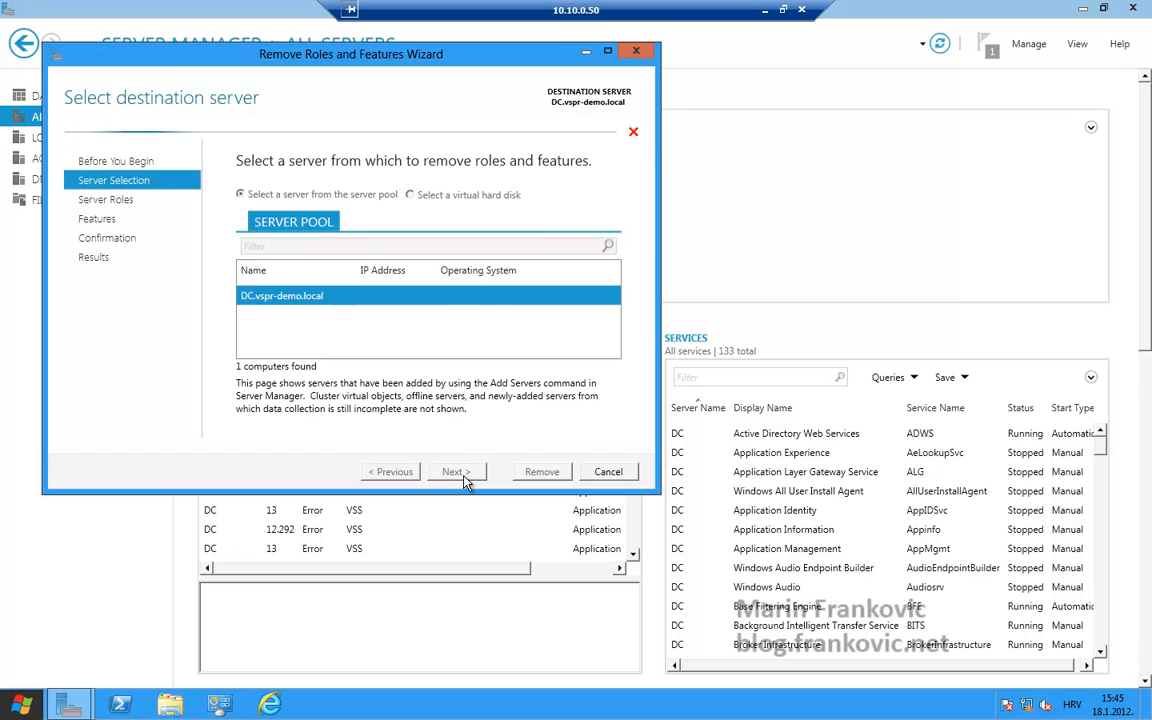
left_click(458, 472)
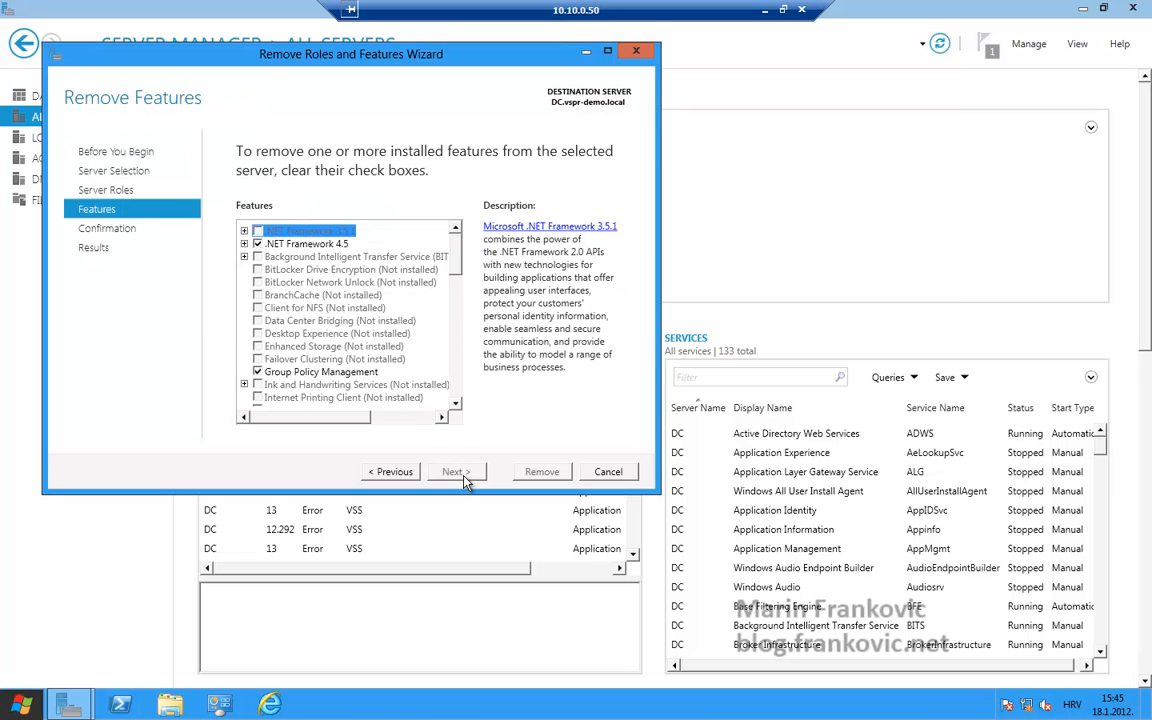
scroll(460, 378, "down", 5)
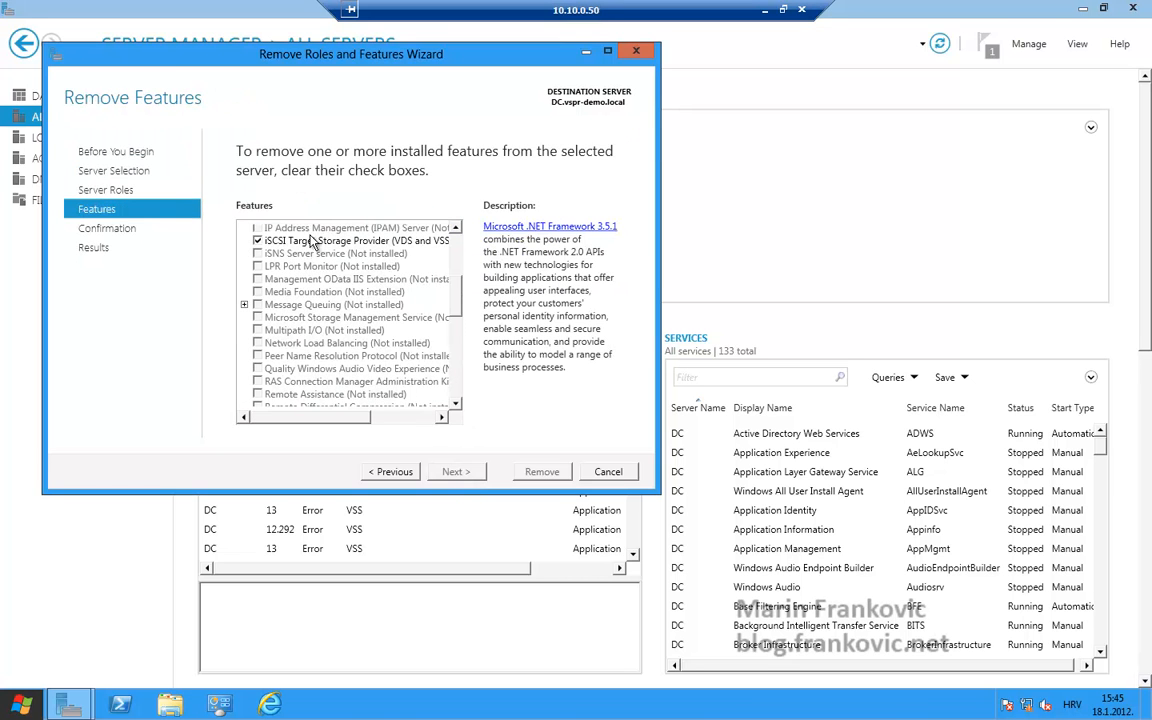
left_click(608, 471)
left_click(590, 408)
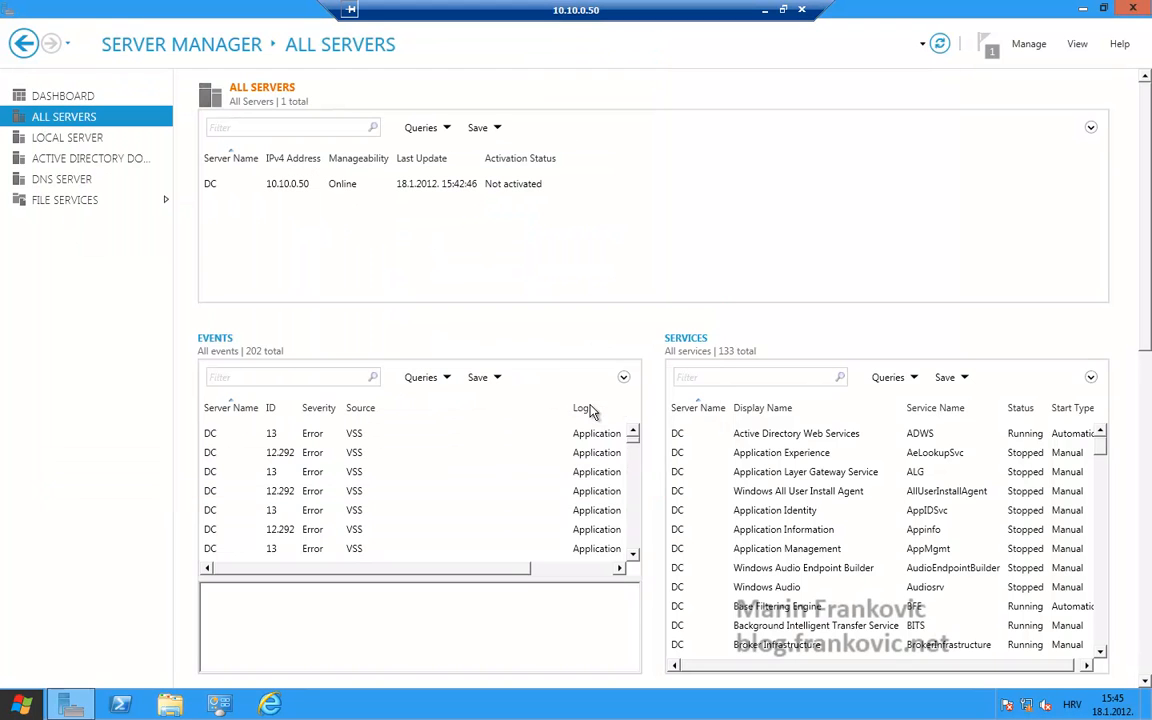
Open the iSCSI virtual disks list under File Services in Server Manager
left_click(68, 205)
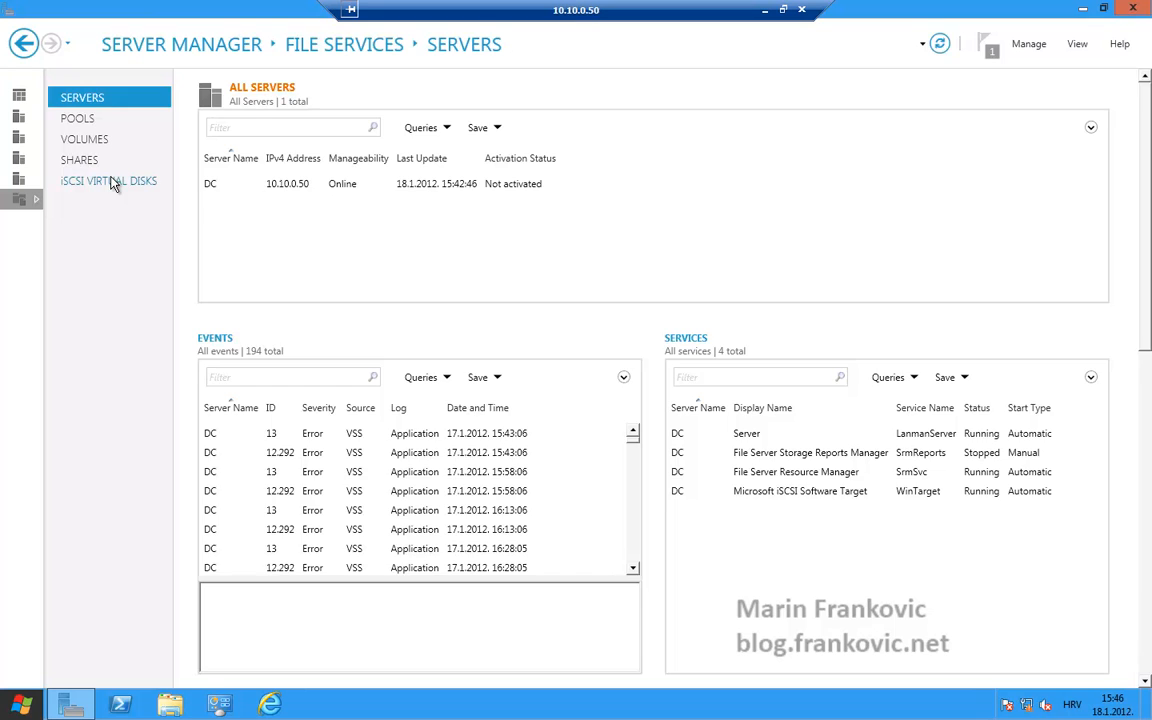
left_click(110, 182)
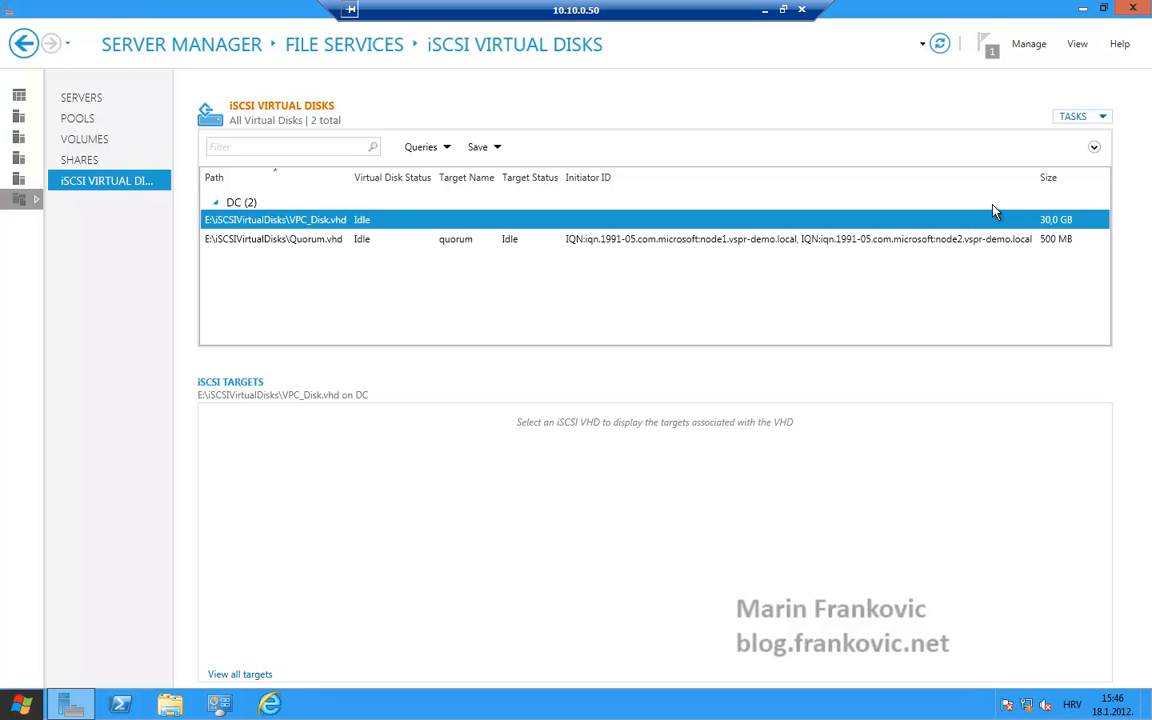
Switch to the remote desktop session for the 10.10.0.51 server
left_click(766, 10)
left_click(230, 704)
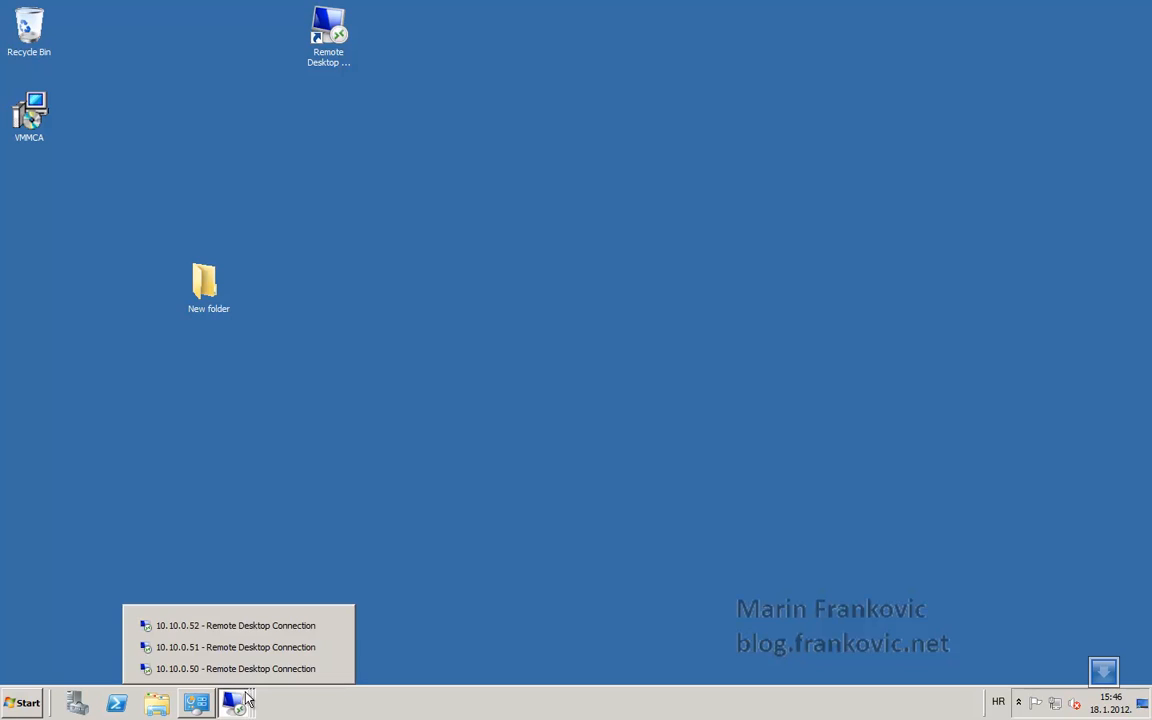
left_click(243, 648)
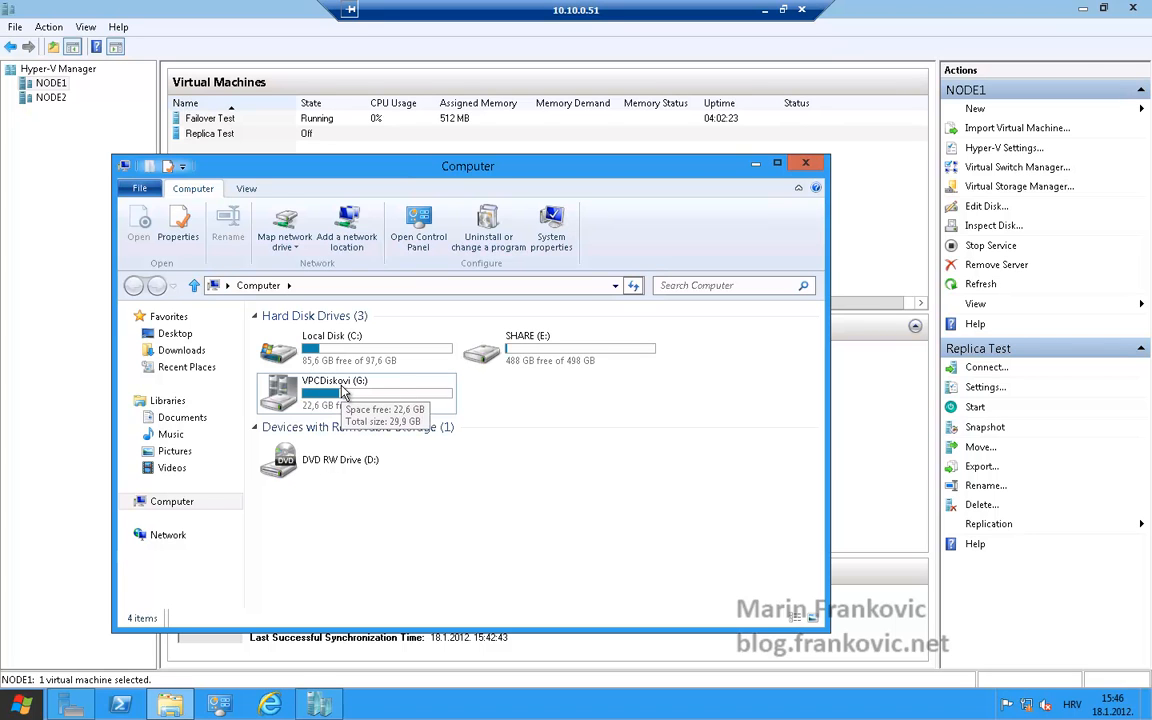
Search the Start screen for isc and launch the iSCSI Initiator
left_click(16, 714)
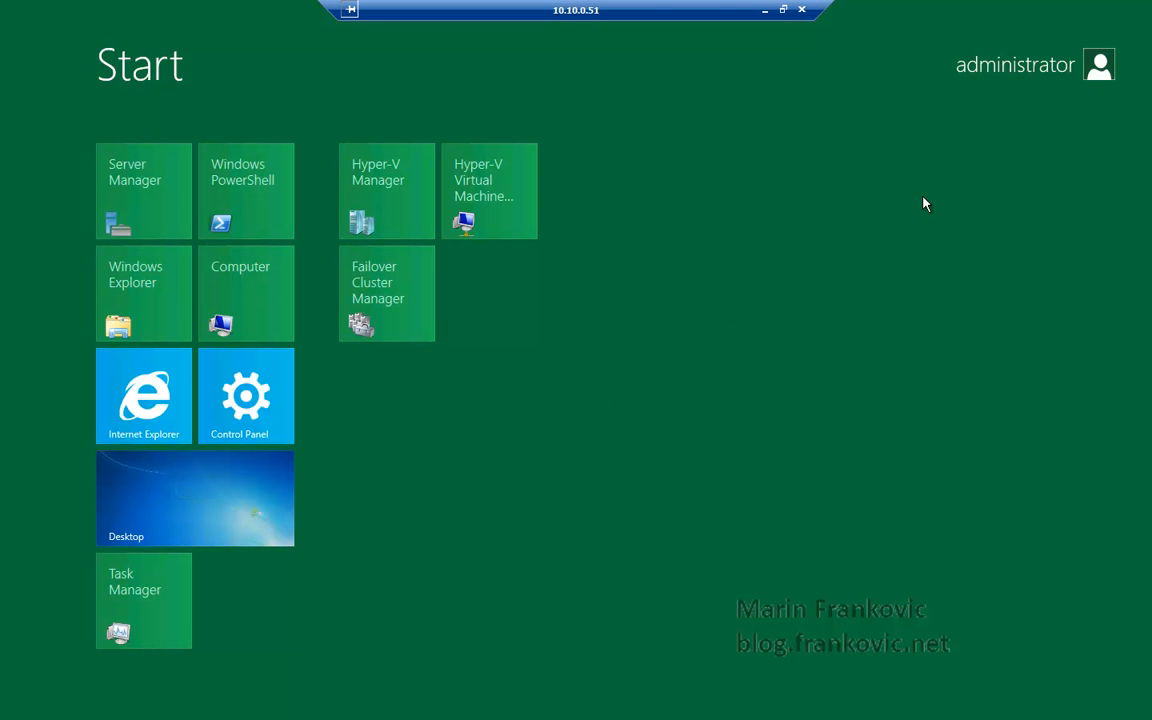
type("isc")
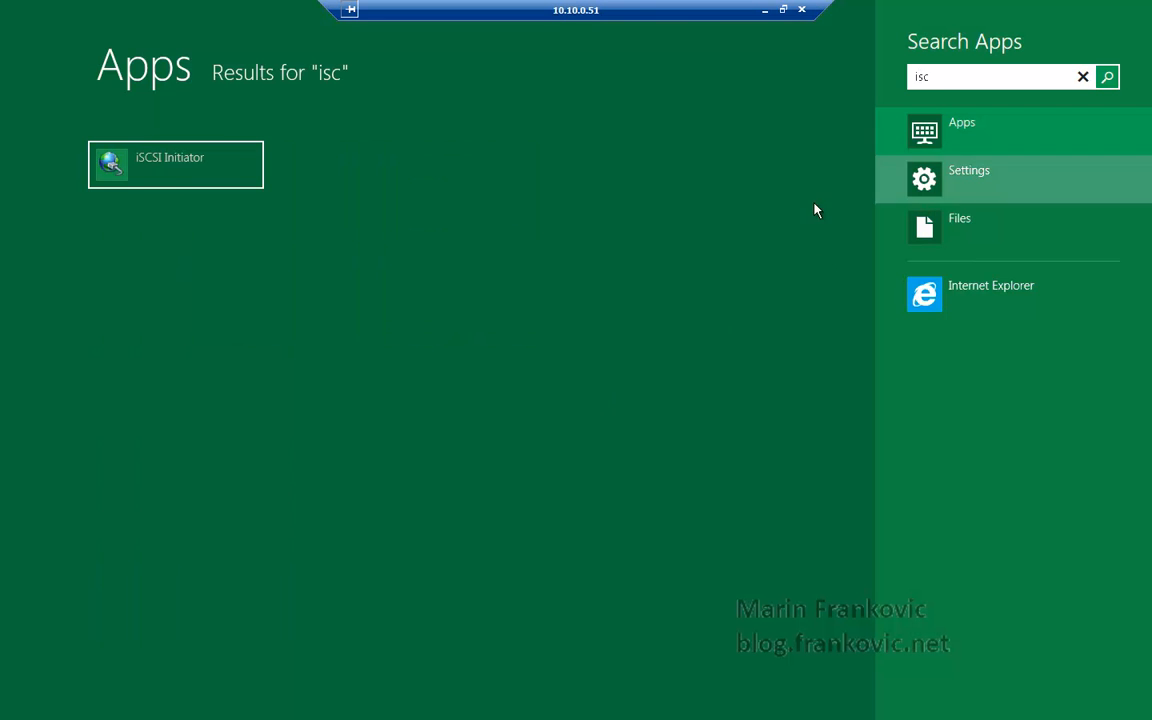
left_click(183, 173)
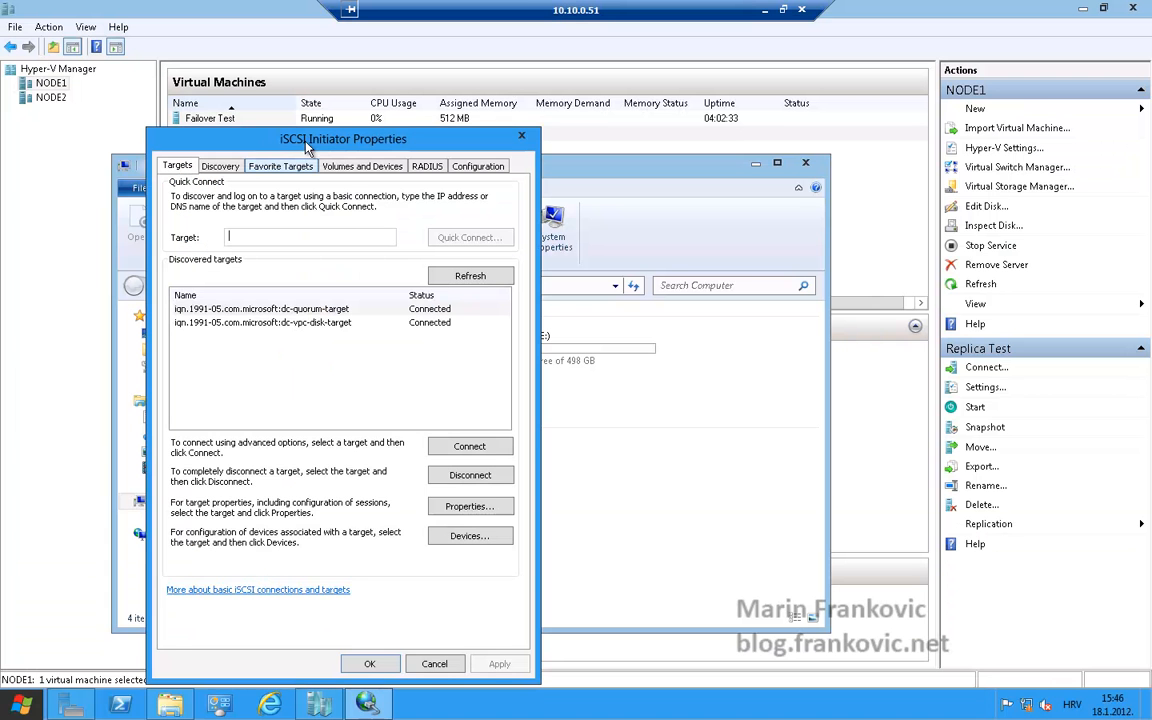
Review the favourite targets in the iSCSI Initiator properties, then close the dialog without changes
left_click_drag(275, 130, 348, 122)
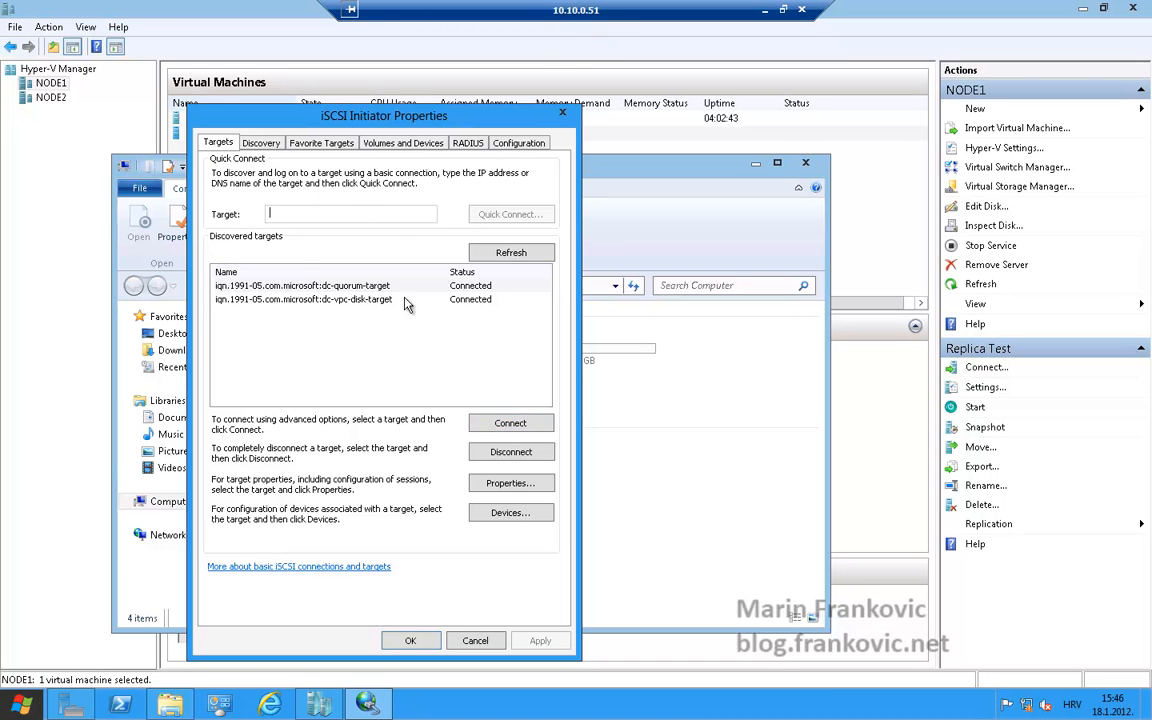
left_click(305, 142)
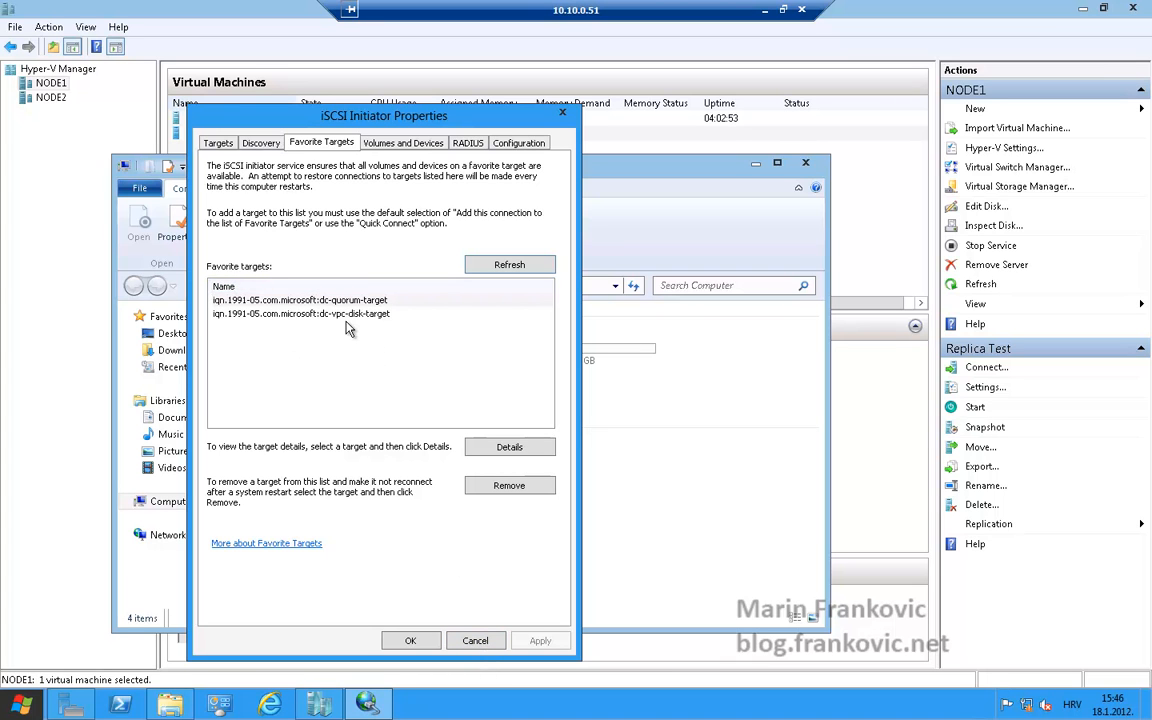
left_click(475, 641)
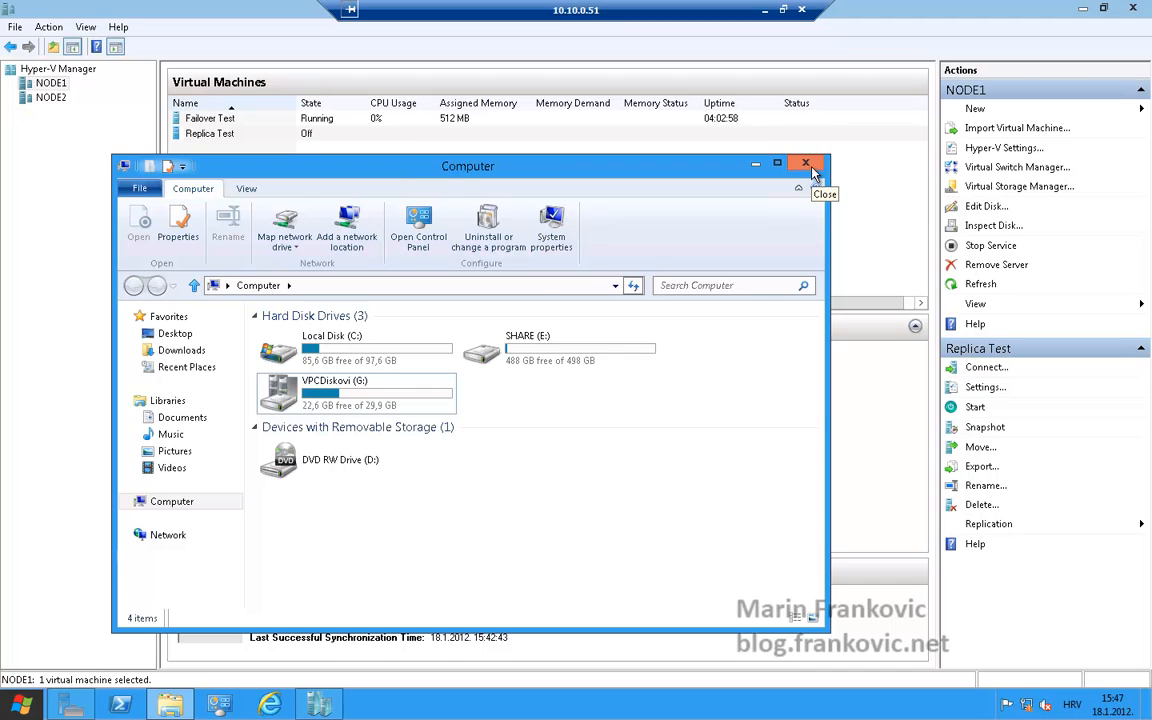
Close the Computer window and launch Failover Cluster Manager from the Start screen
left_click(811, 167)
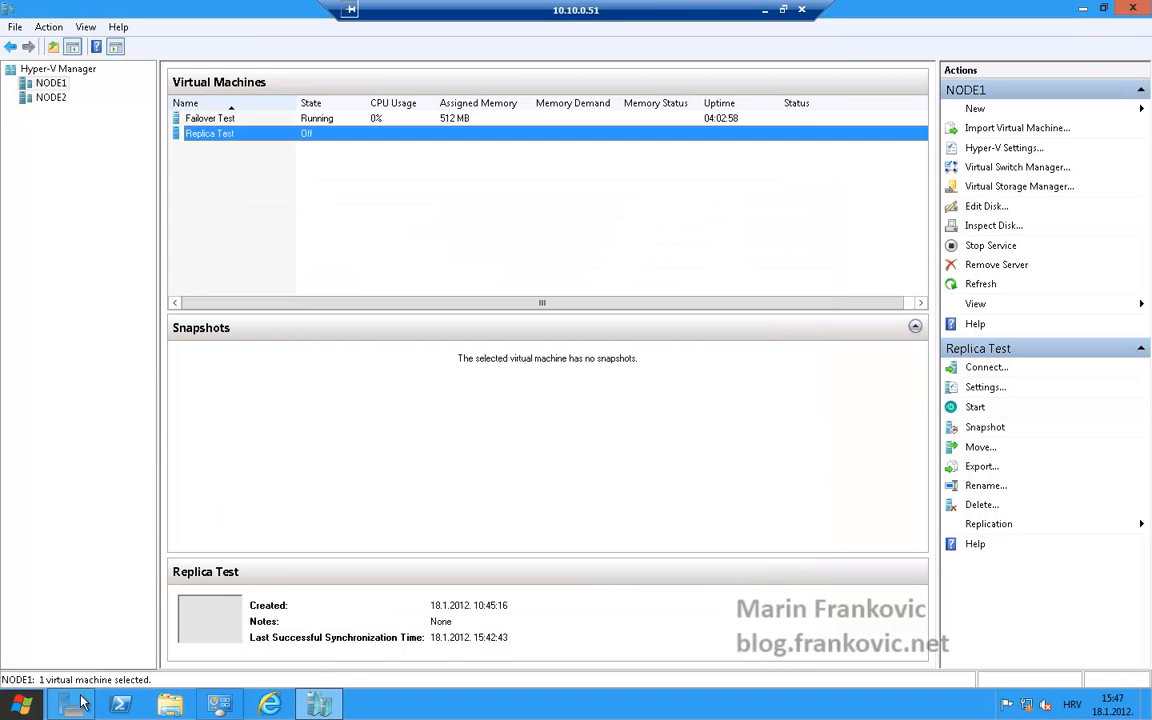
left_click(24, 706)
left_click(380, 290)
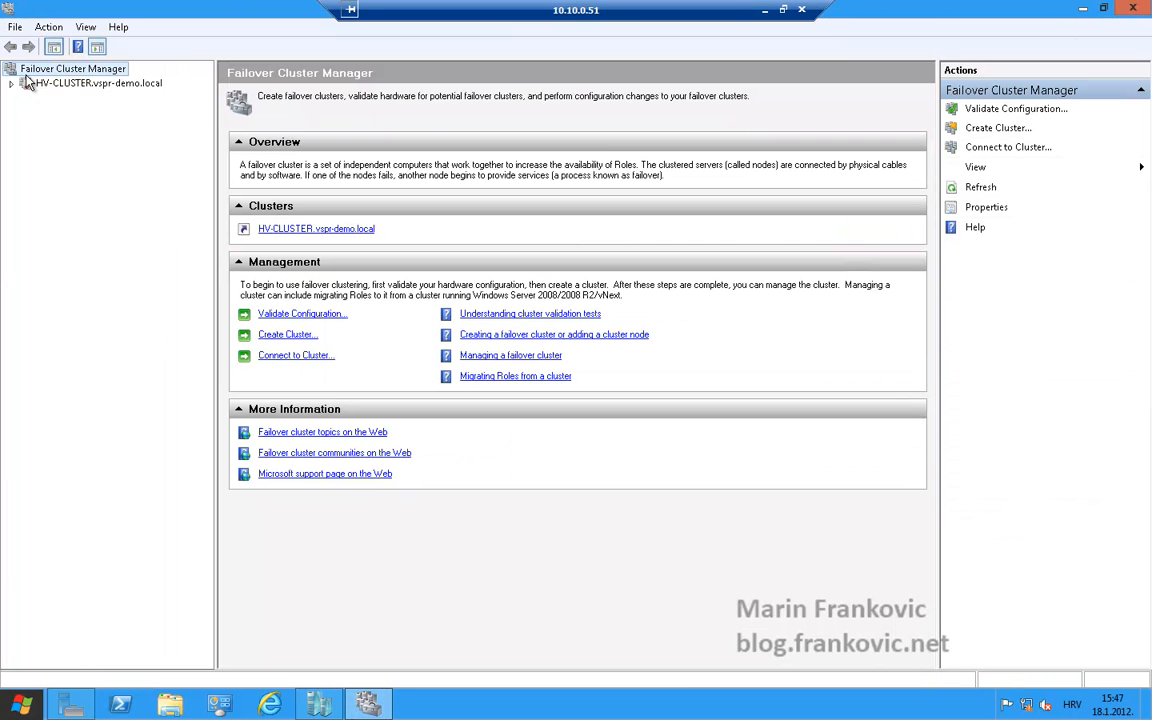
Browse the HV-CLUSTER summary, its nodes, and the Failover Test role running on NODE1
left_click(15, 84)
left_click(78, 84)
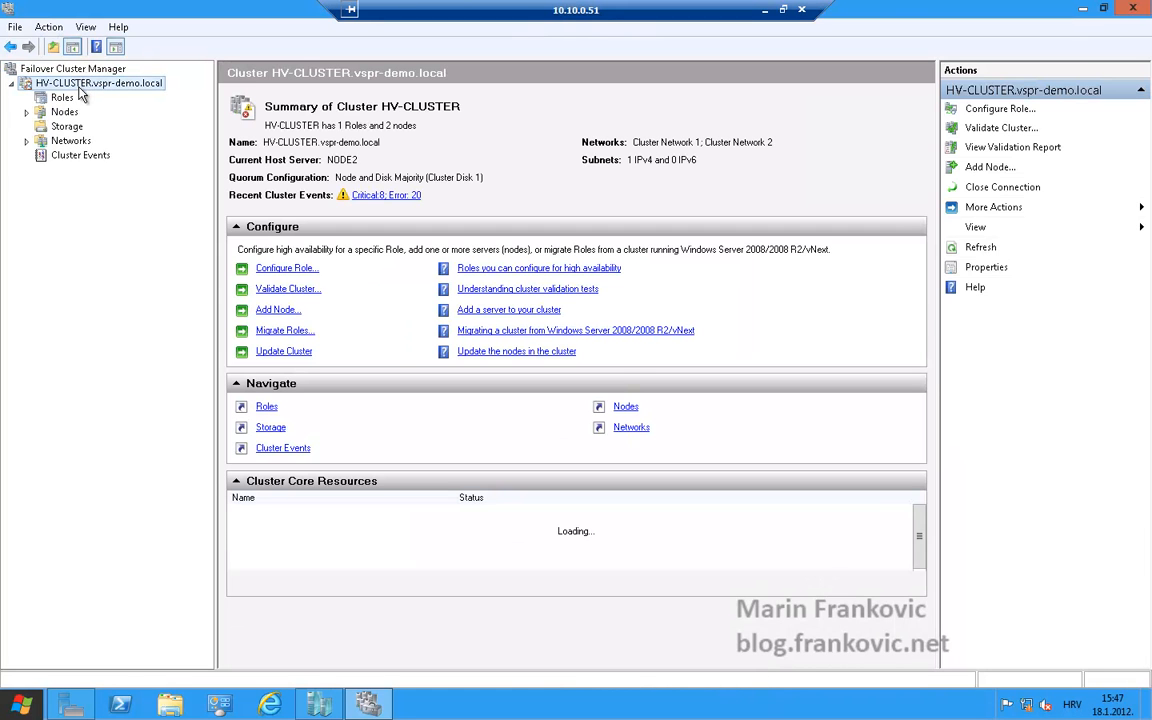
left_click(27, 112)
left_click(80, 126)
left_click(66, 113)
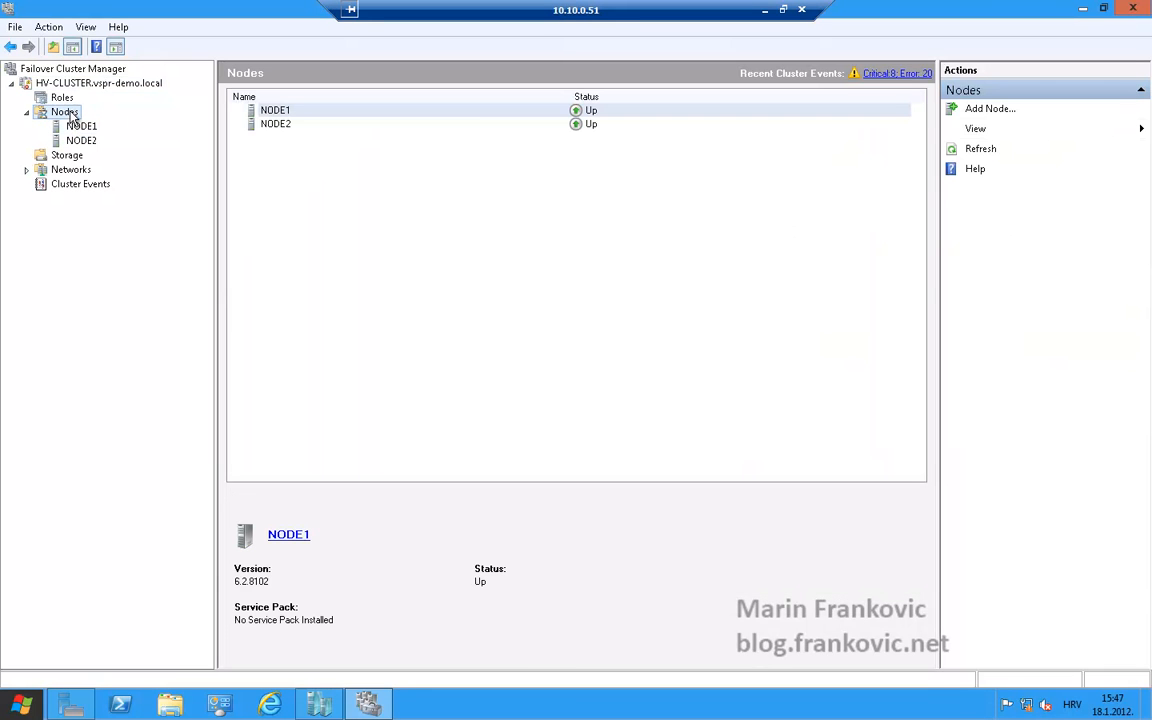
left_click(78, 127)
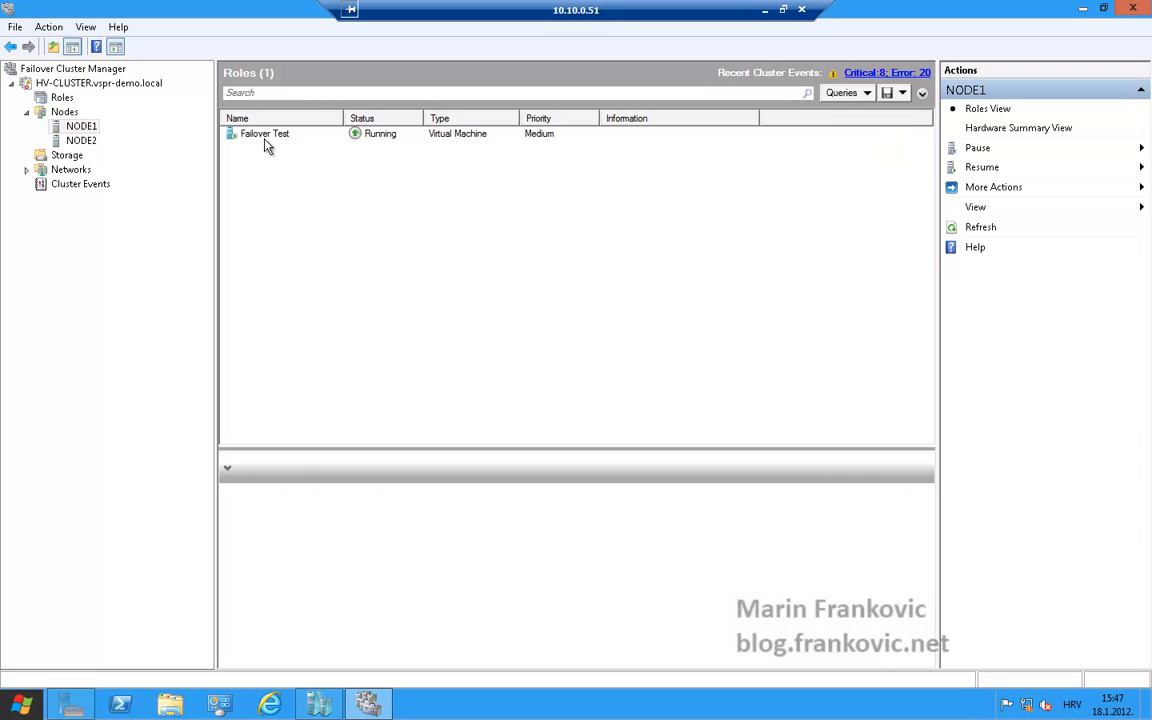
left_click(265, 138)
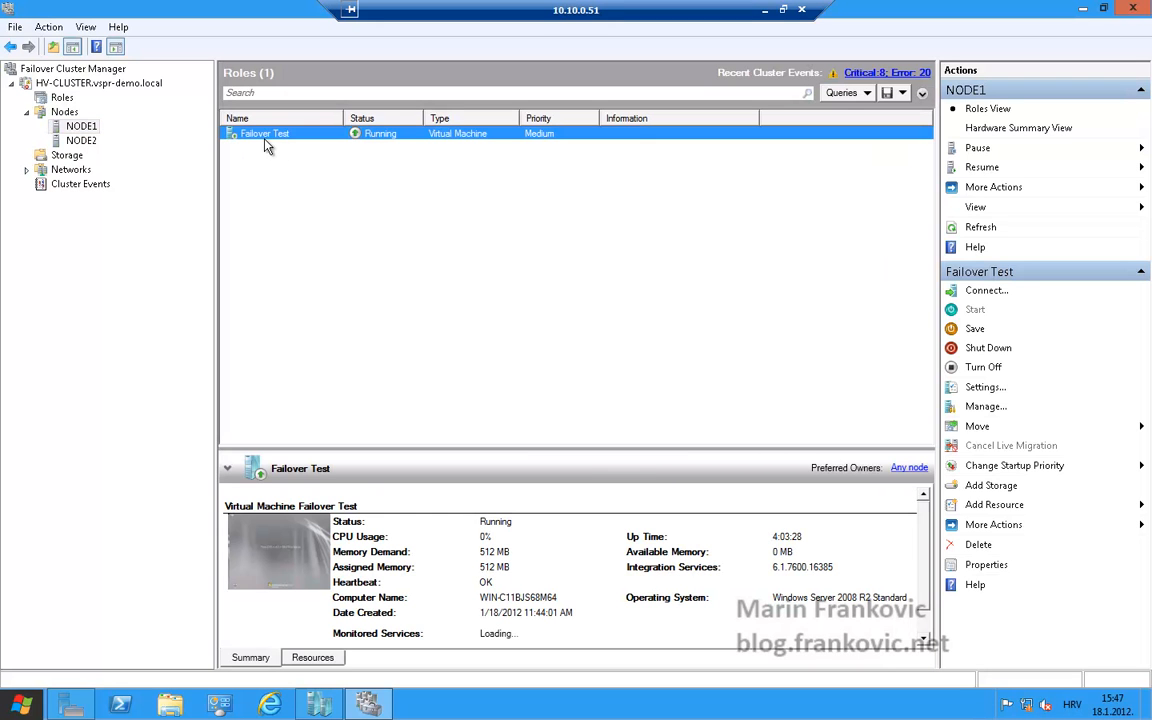
Inspect the cluster's storage disks, networks and the cluster name core resource
left_click(66, 156)
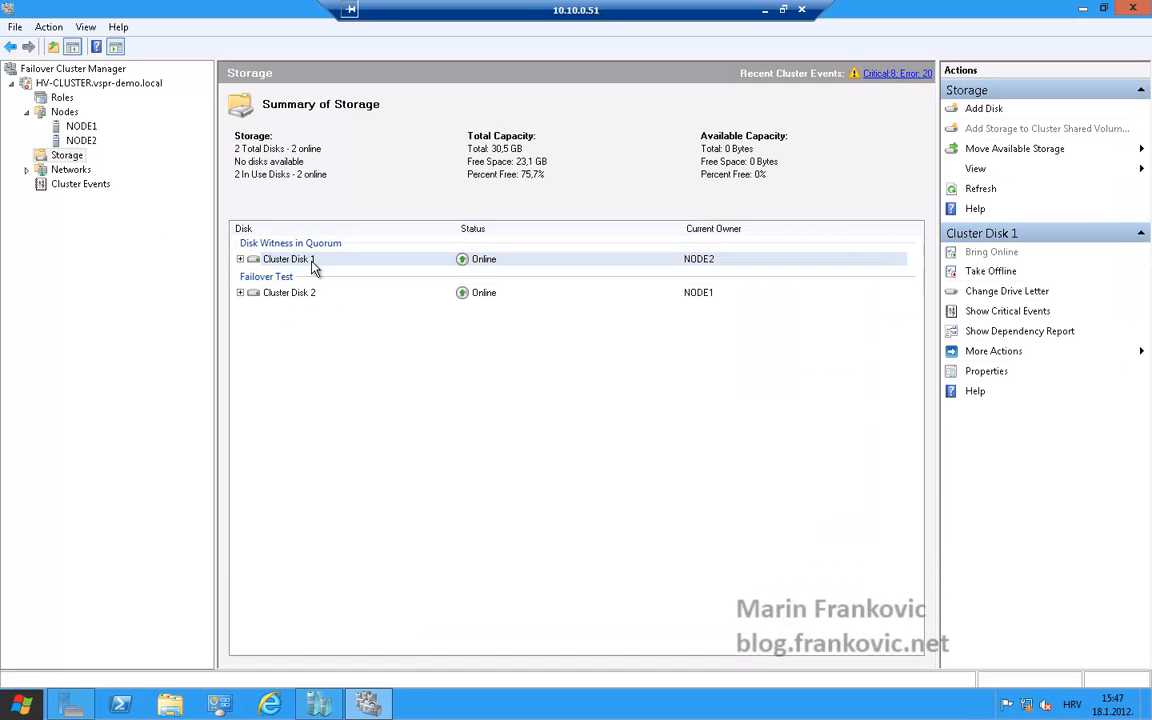
double_click(70, 170)
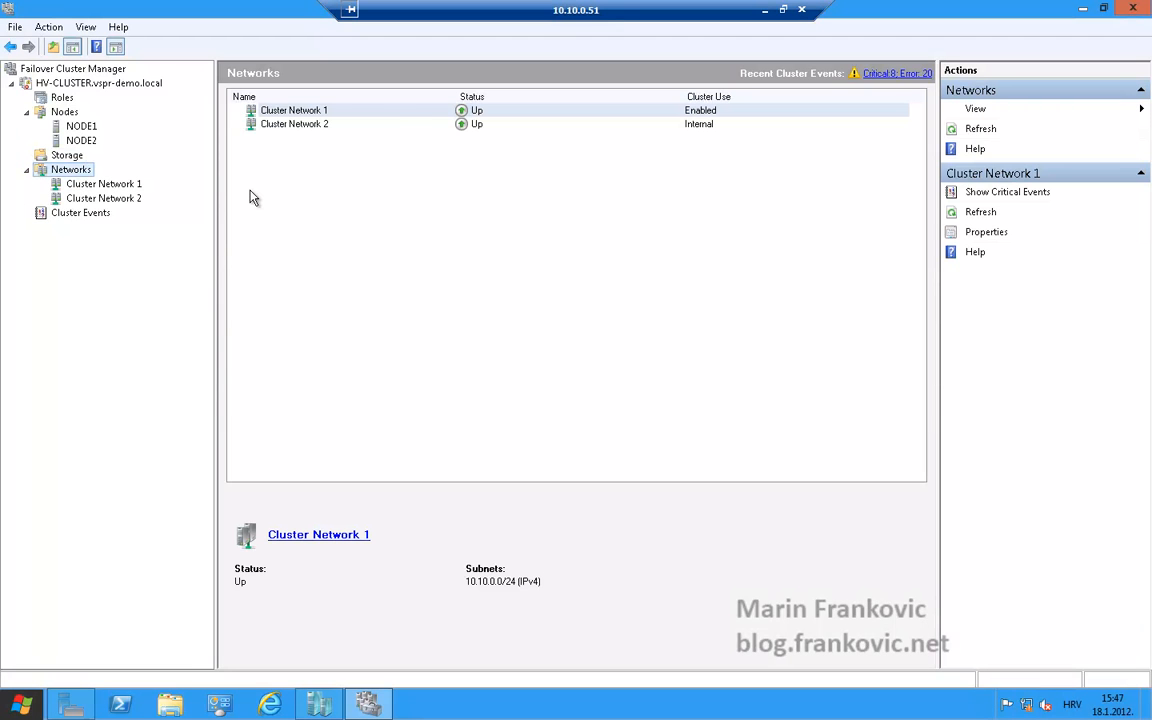
left_click(90, 82)
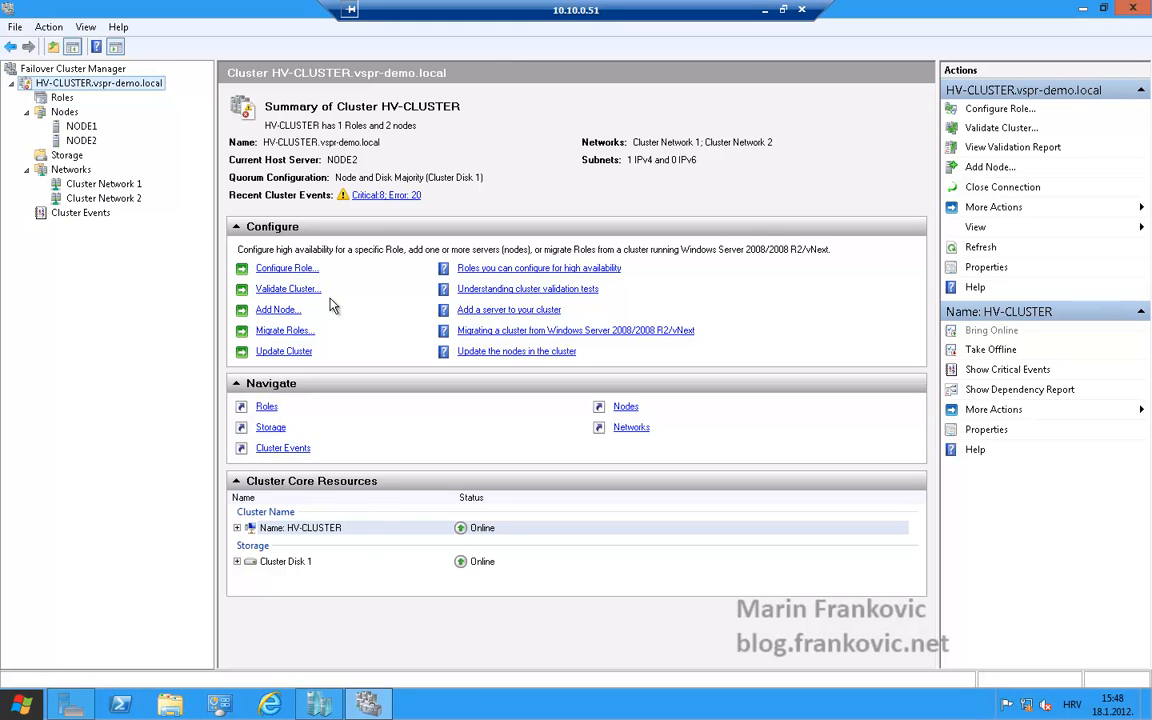
left_click(237, 527)
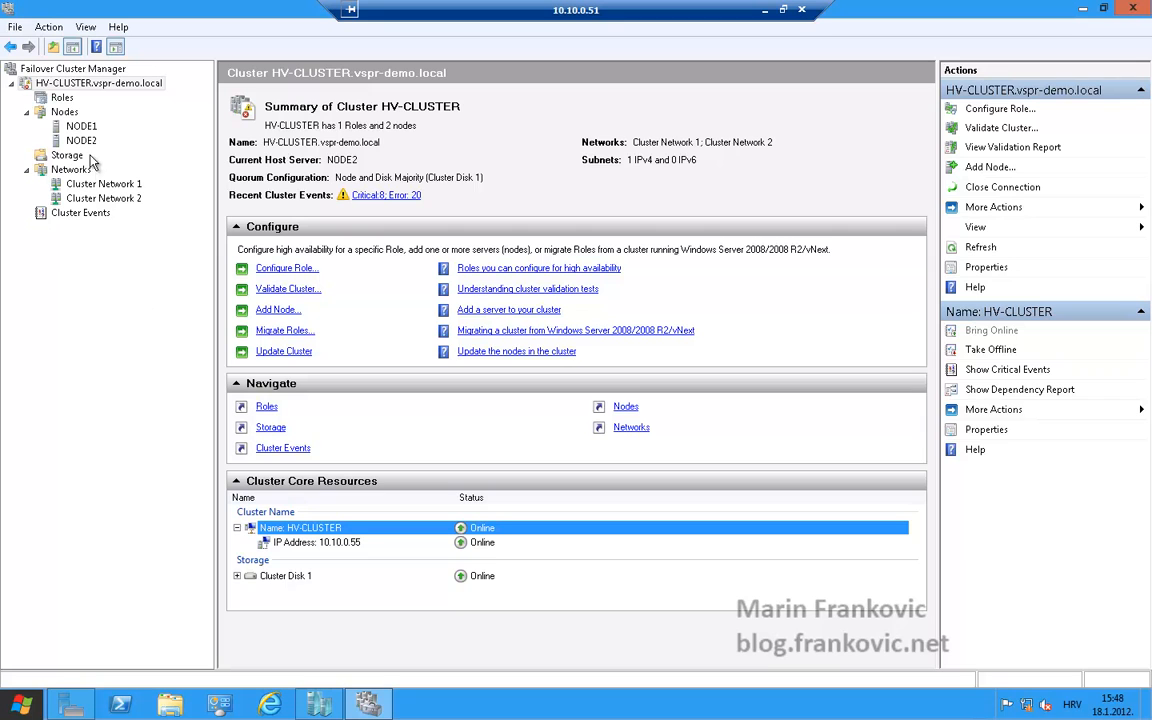
Start the Configure Role wizard from Roles and choose the Virtual Machine role
left_click(62, 99)
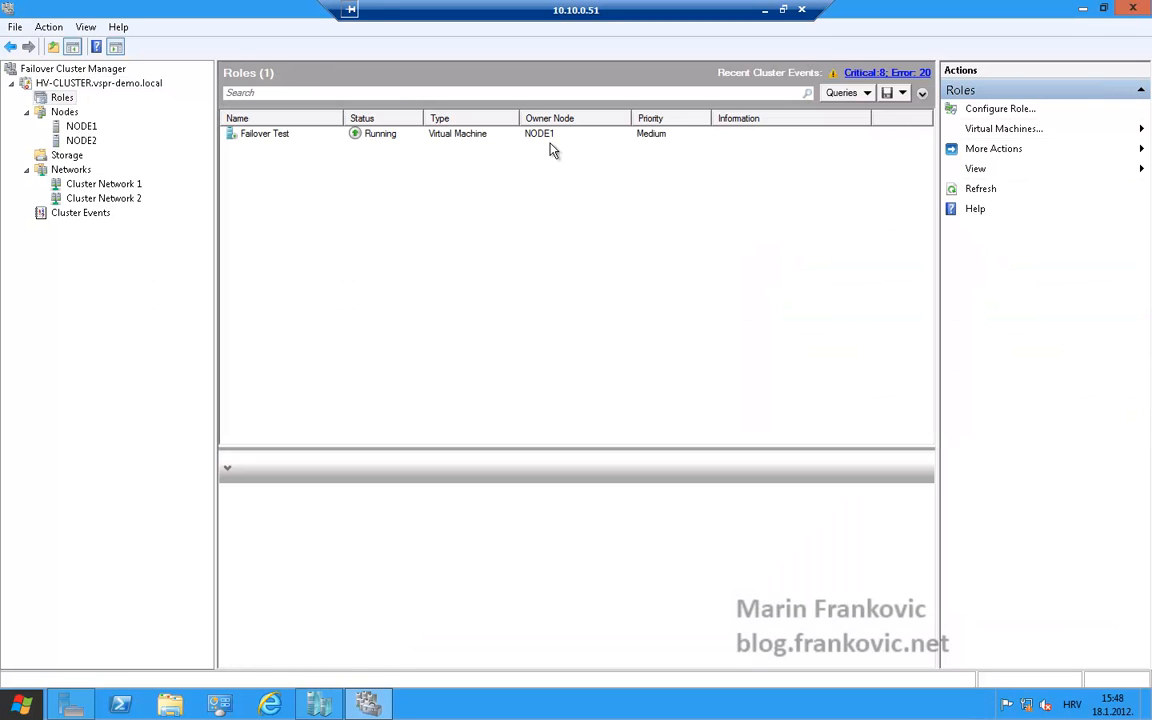
left_click(1018, 109)
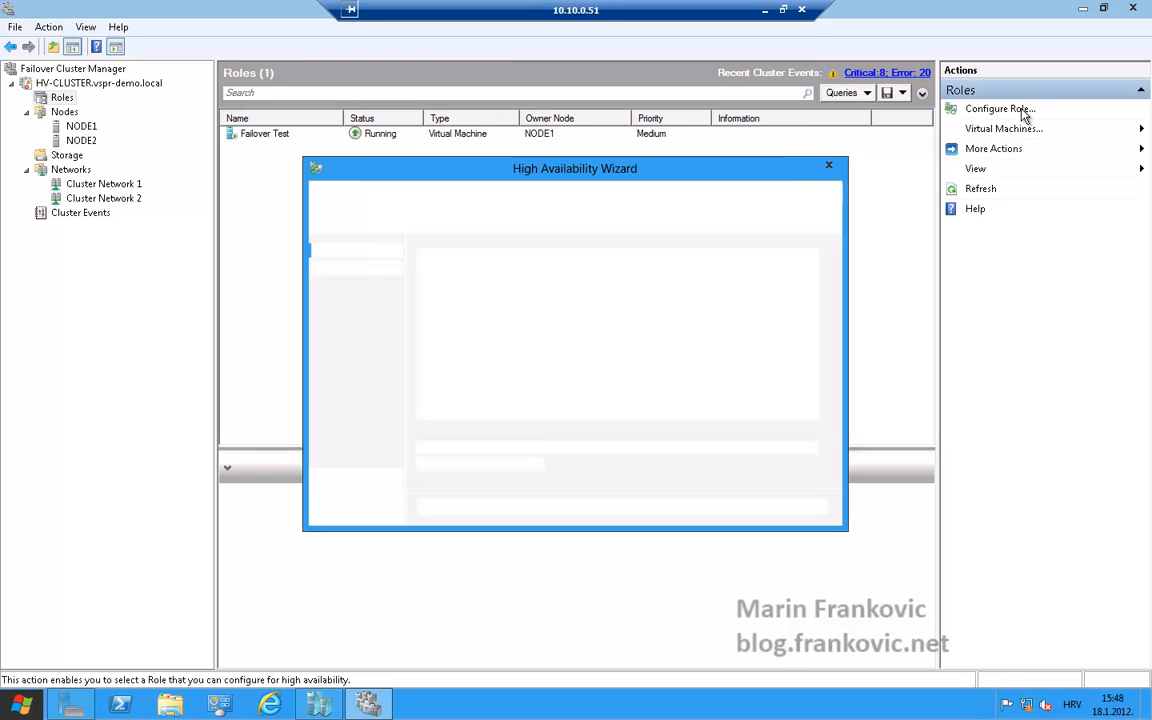
left_click(728, 506)
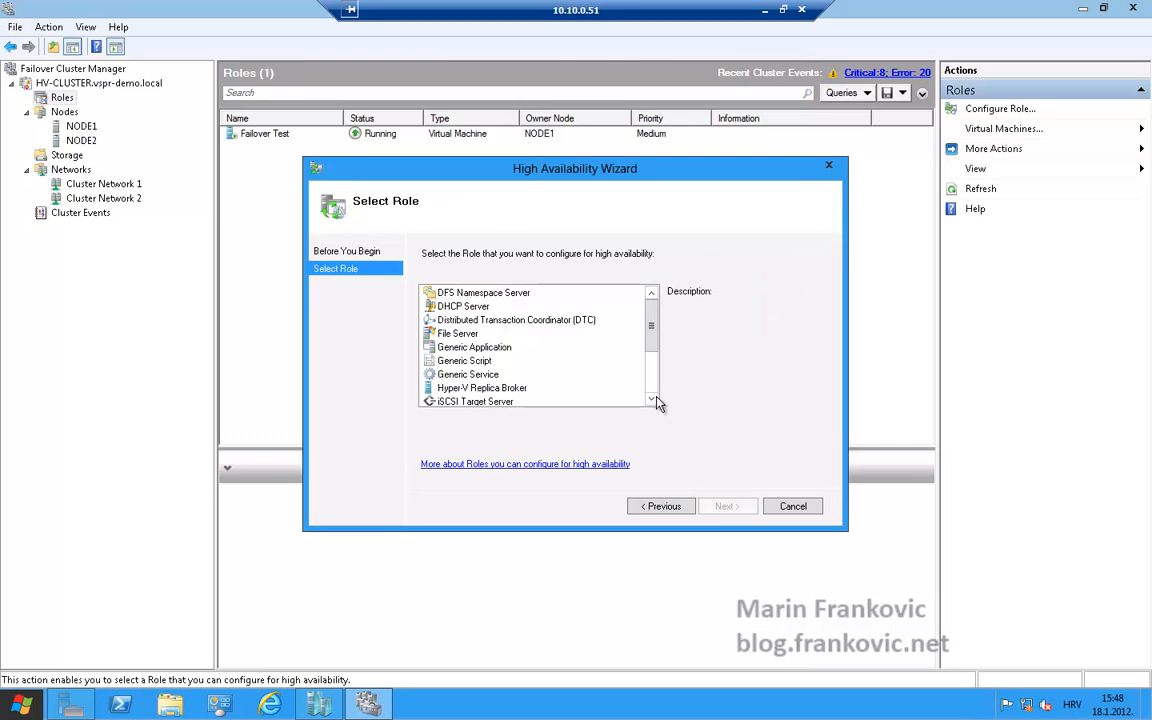
scroll(658, 403, "down", 2)
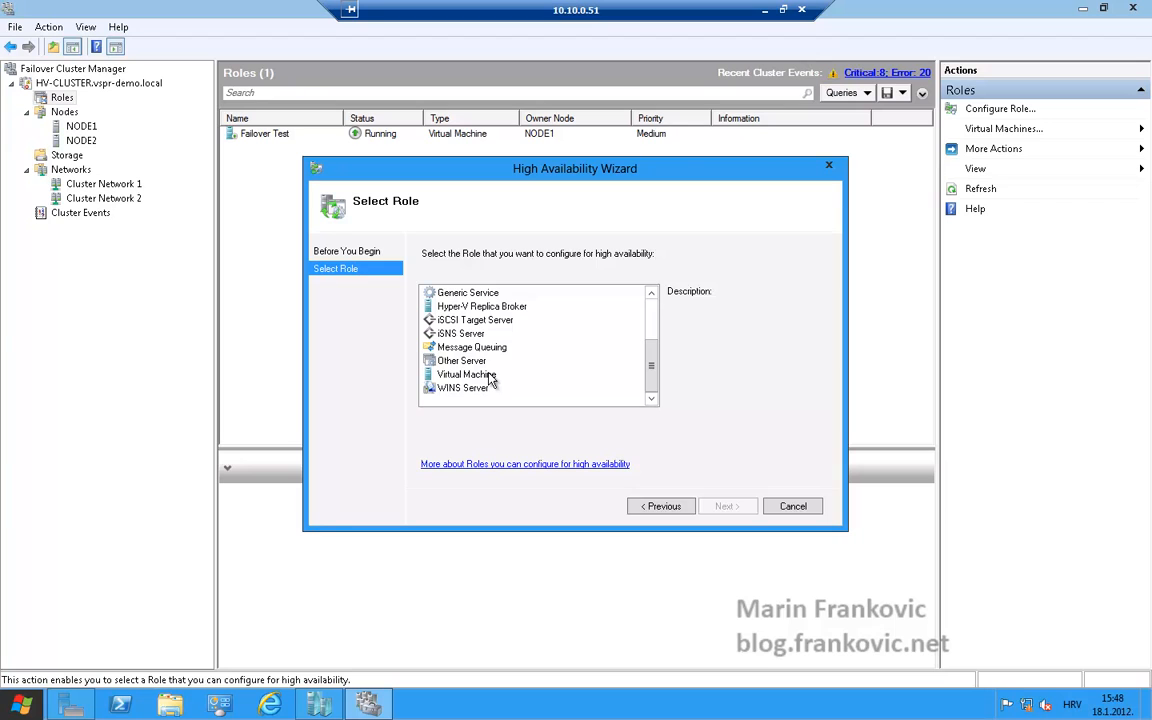
left_click(466, 374)
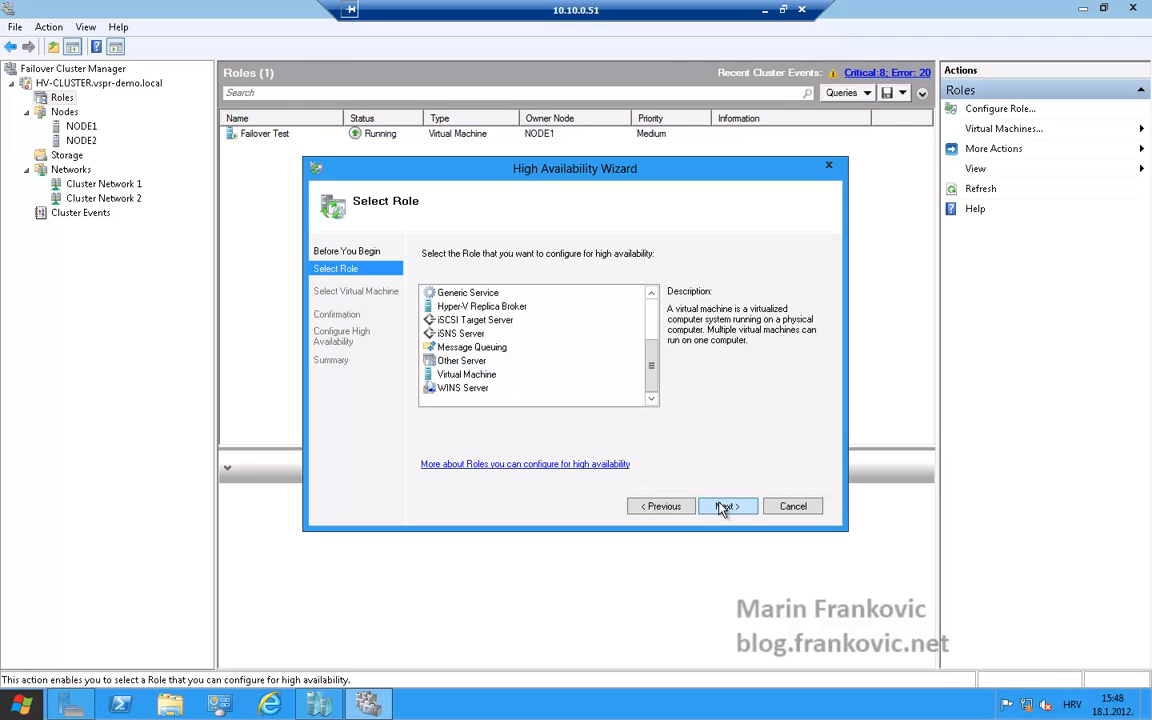
left_click(725, 506)
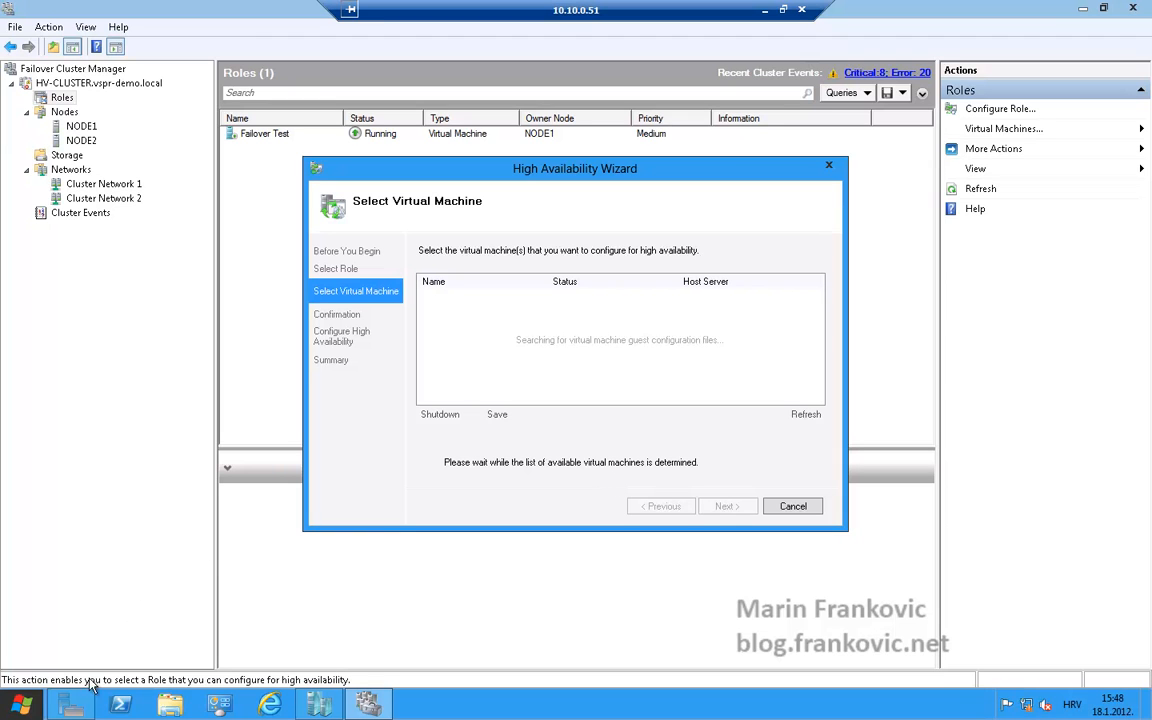
Browse the Failover Test folder under VPC on VPCDiskovi (G:), then cancel the High Availability Wizard
left_click(4, 715)
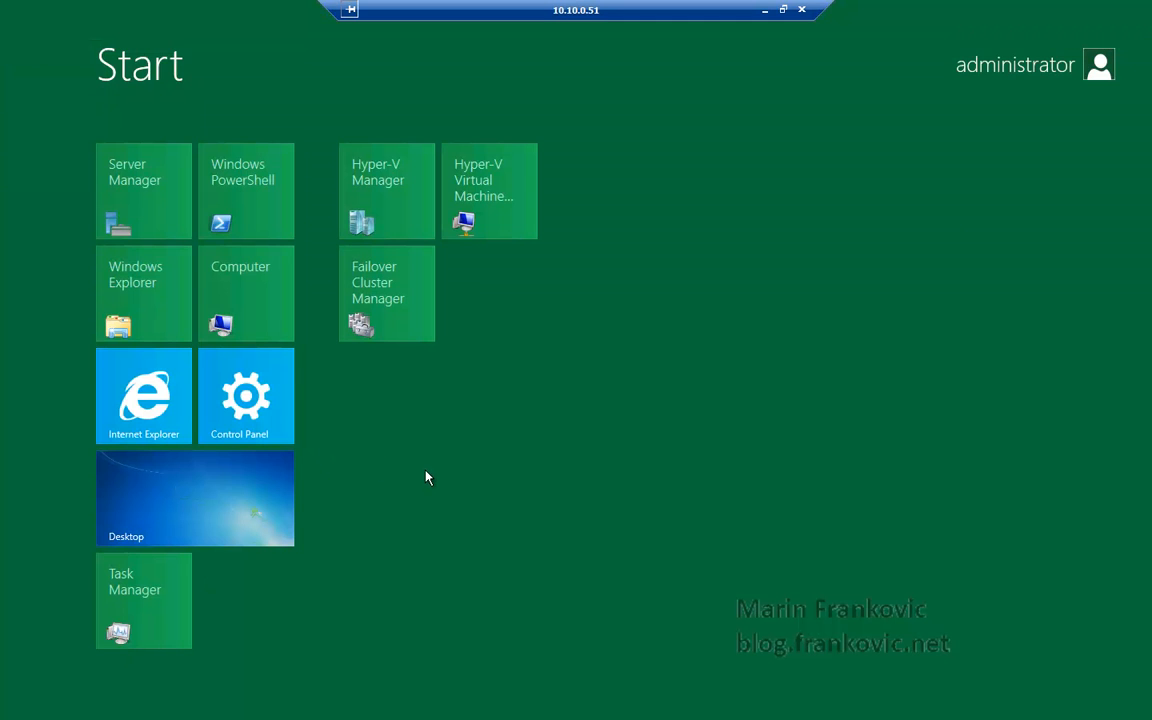
key("super")
key("super+e")
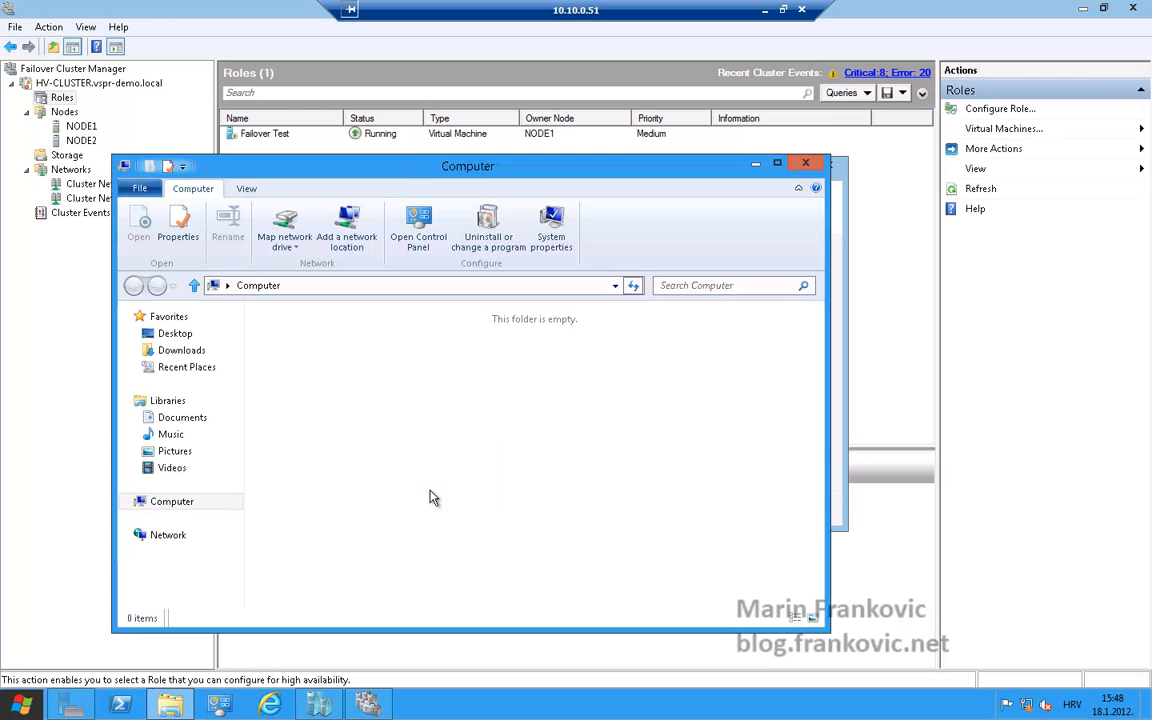
double_click(288, 334)
left_click(316, 340)
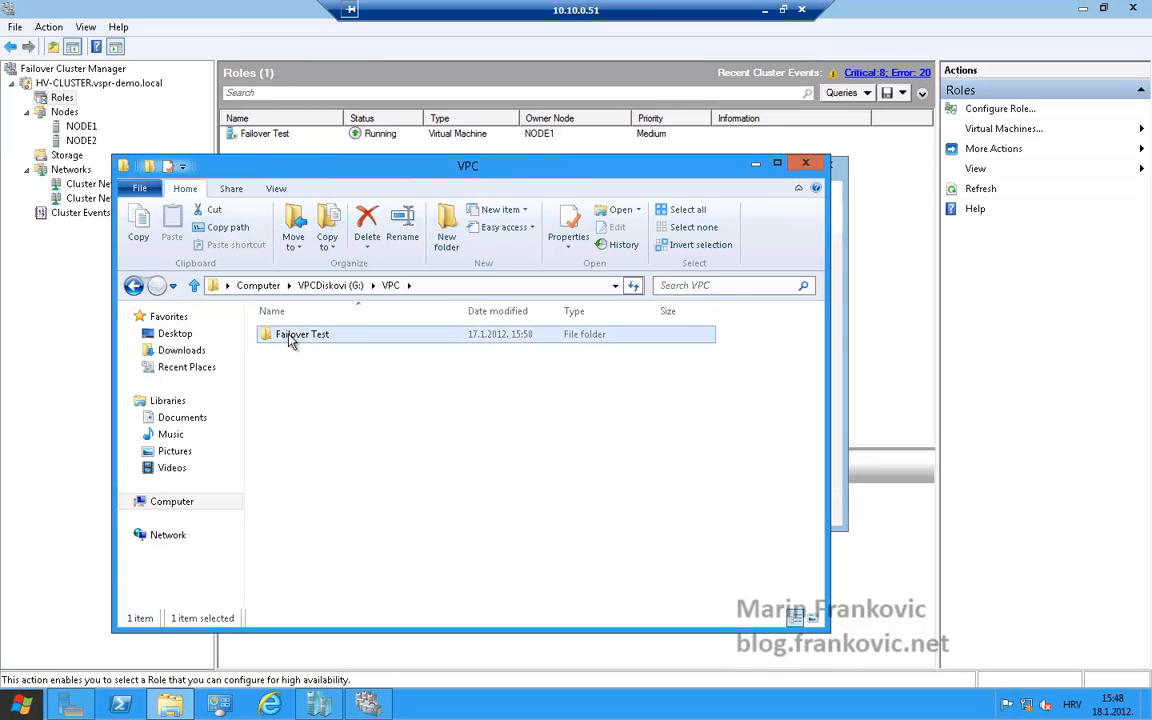
double_click(291, 337)
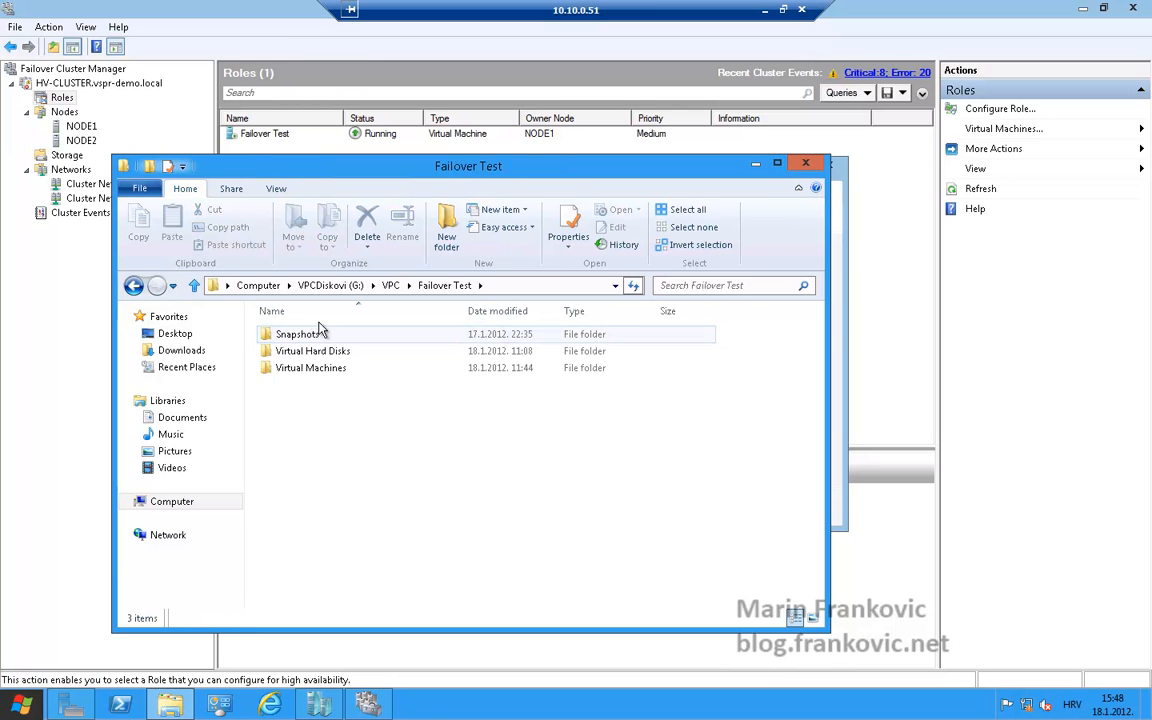
left_click(805, 163)
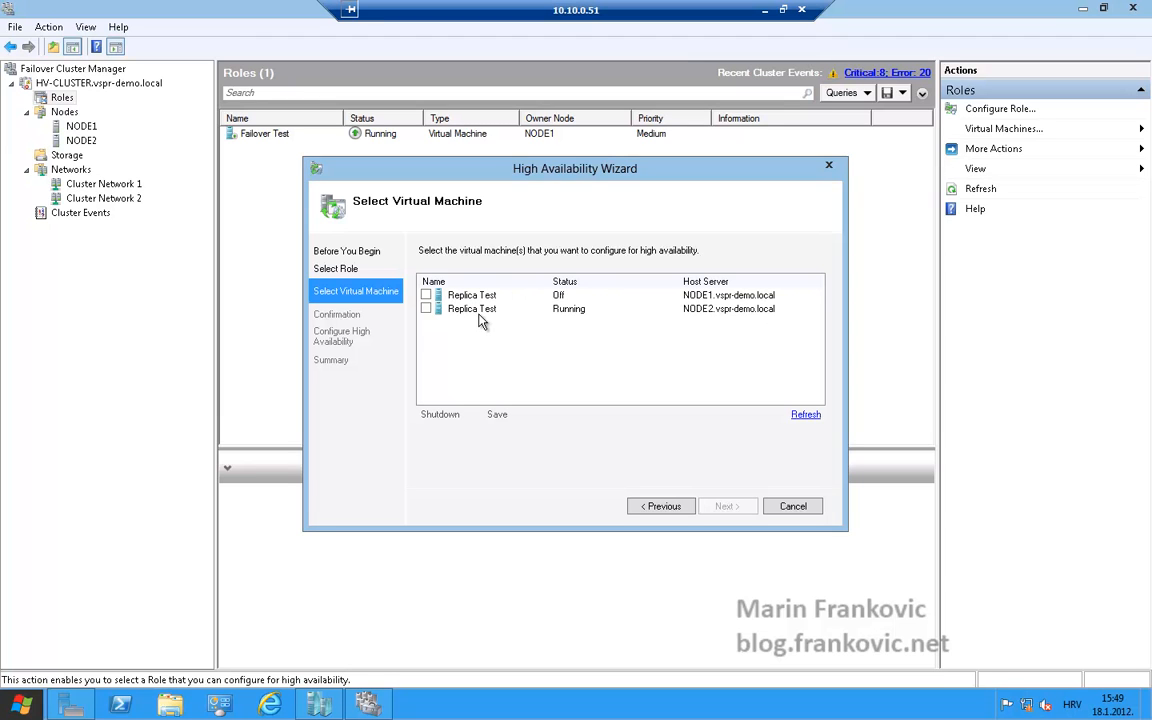
left_click(812, 506)
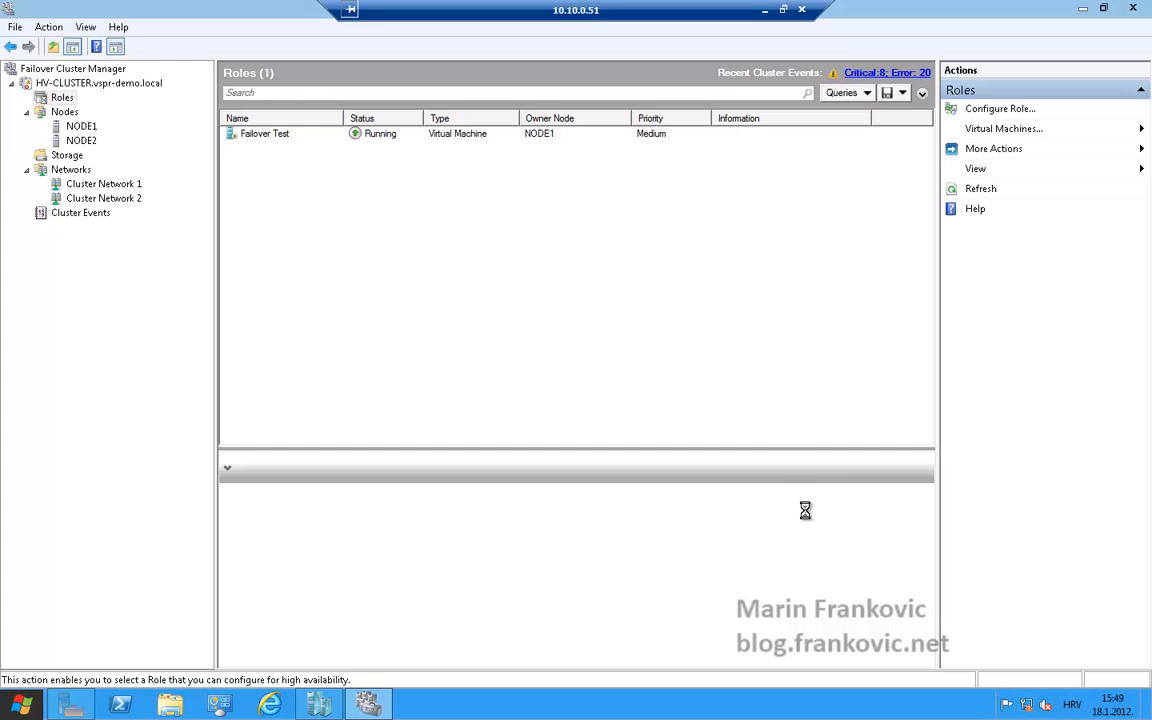
Open the Move Virtual Machine dialog for the Failover Test role targeting NODE2, then cancel it
left_click(243, 129)
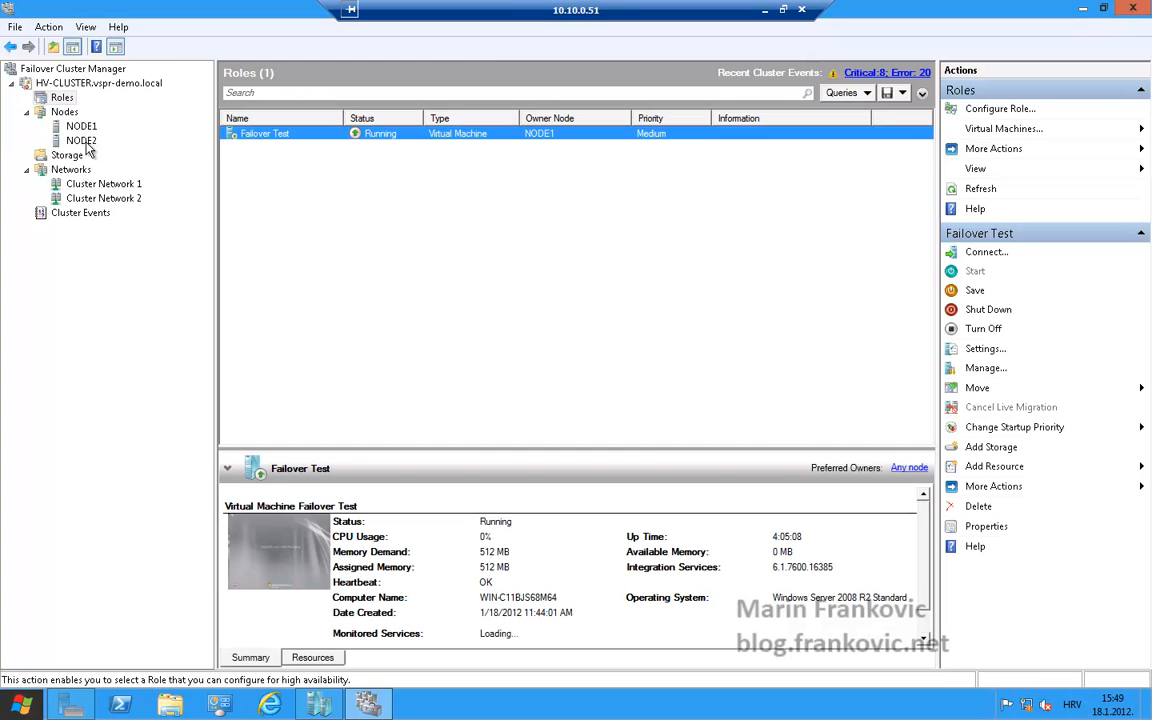
right_click(265, 146)
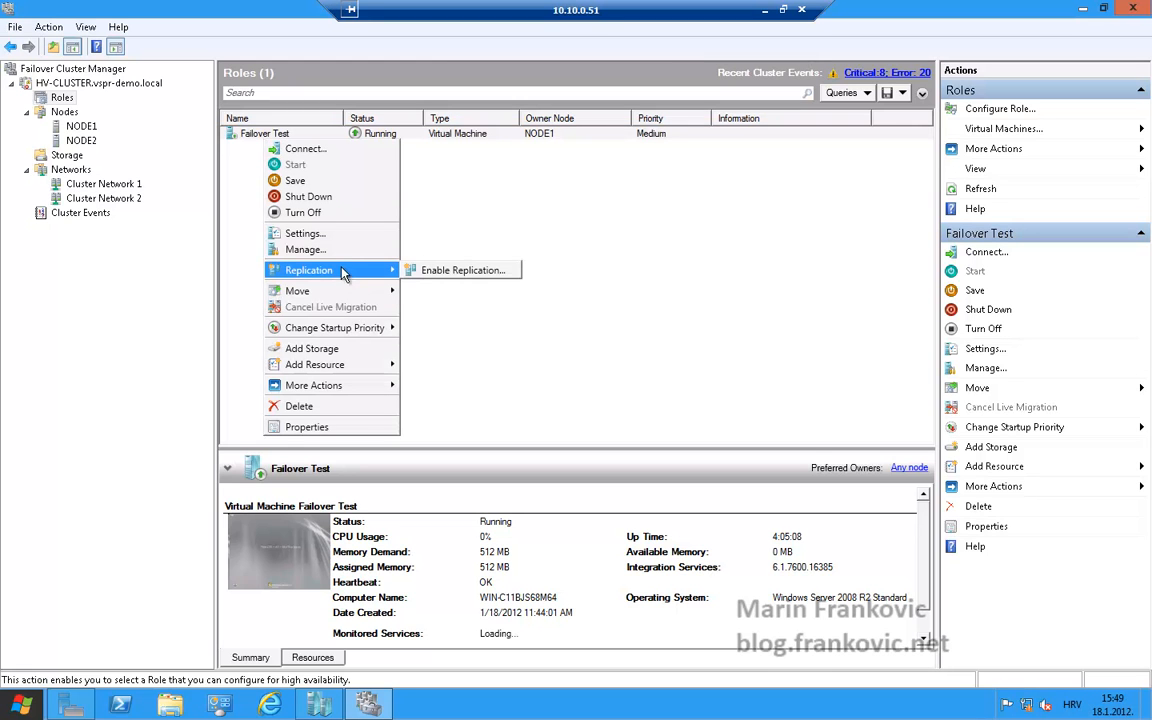
mouse_move(340, 297)
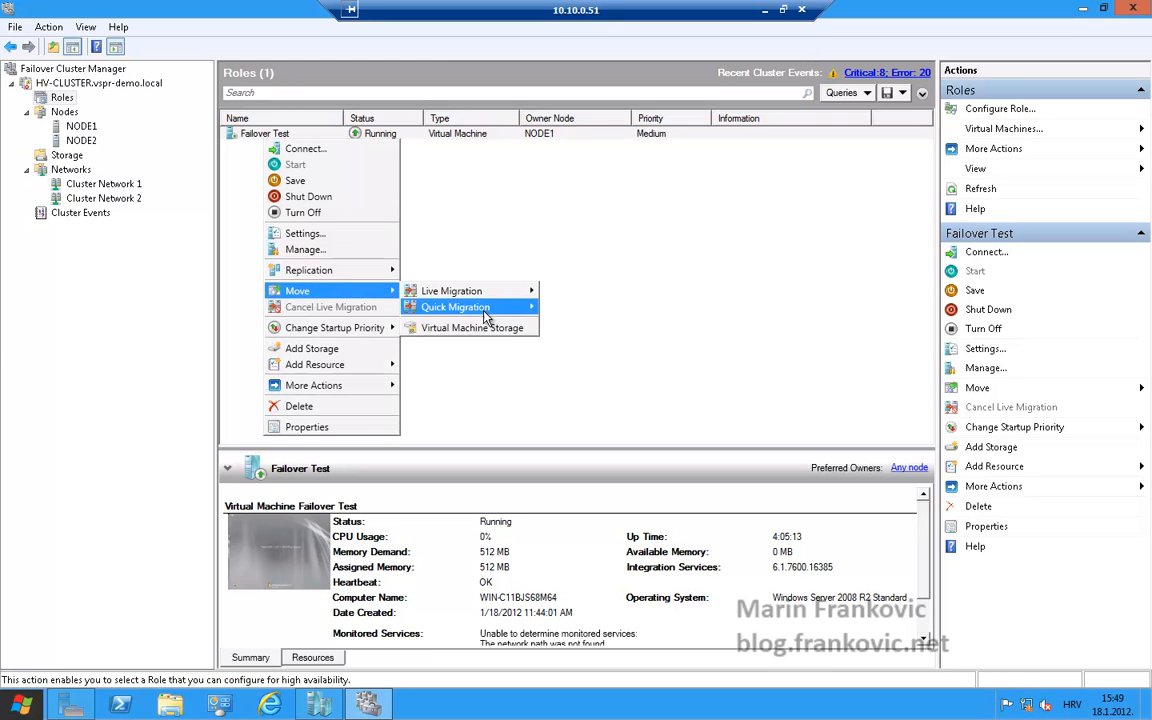
mouse_move(470, 292)
left_click(592, 309)
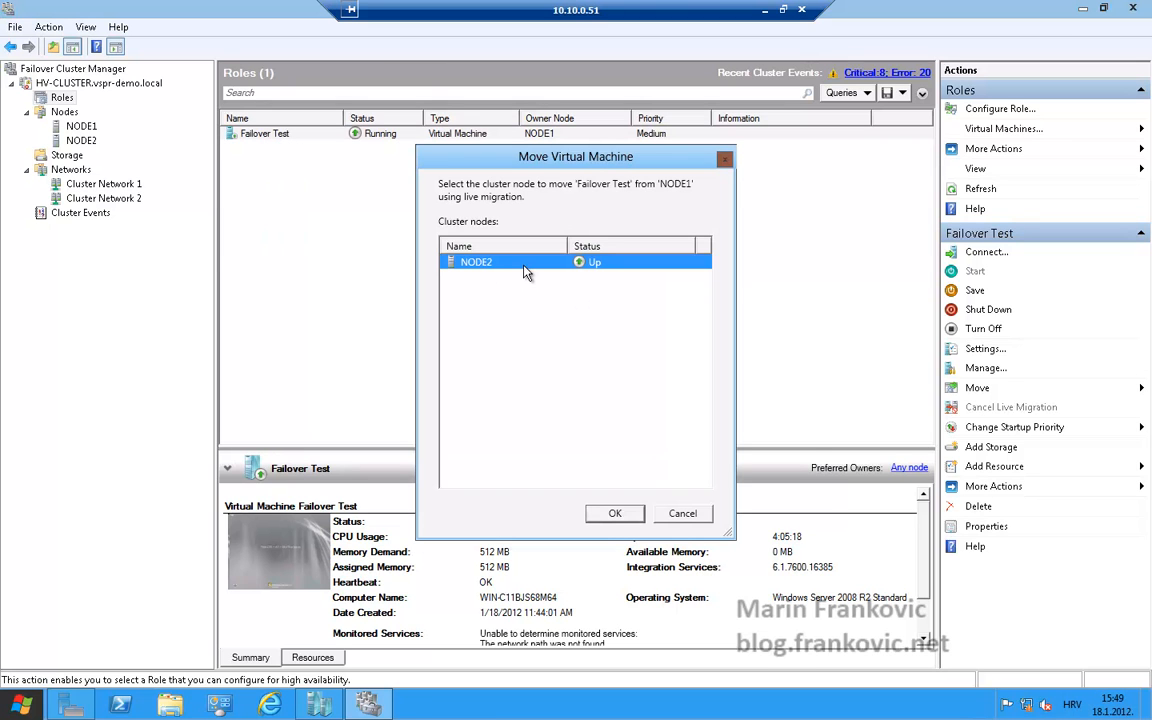
left_click(681, 517)
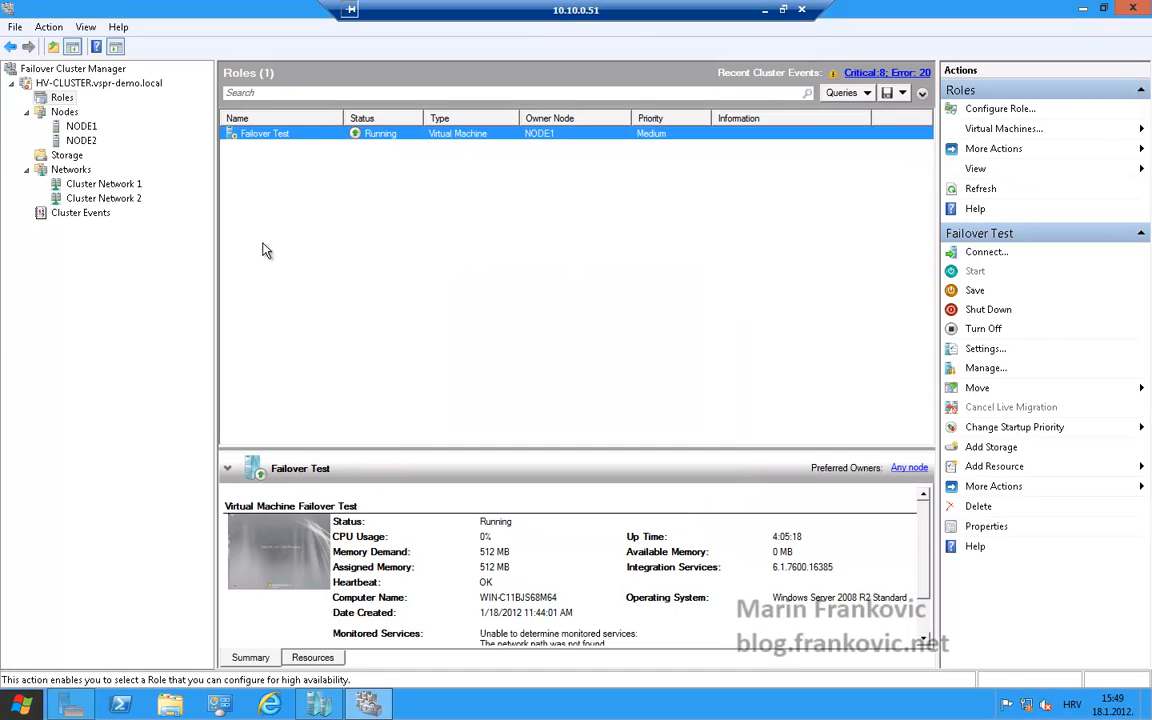
Check the roles listed on NODE1 and NODE2, then return to the HV-CLUSTER summary
left_click(79, 127)
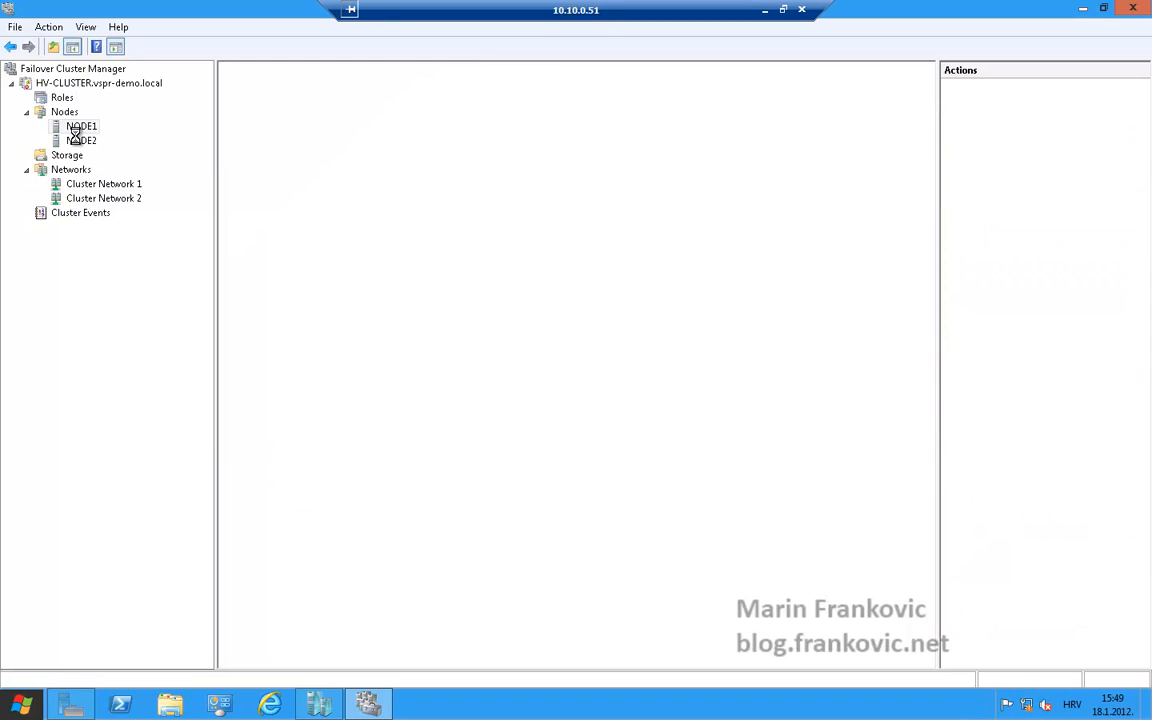
left_click(79, 140)
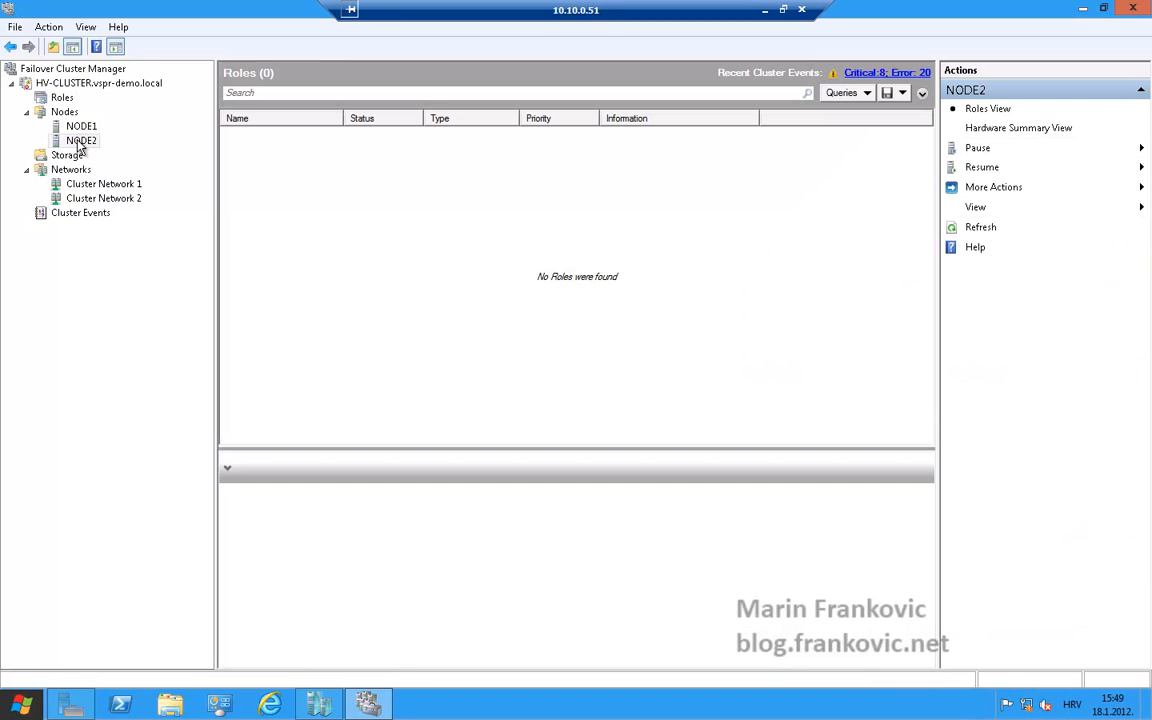
left_click(82, 86)
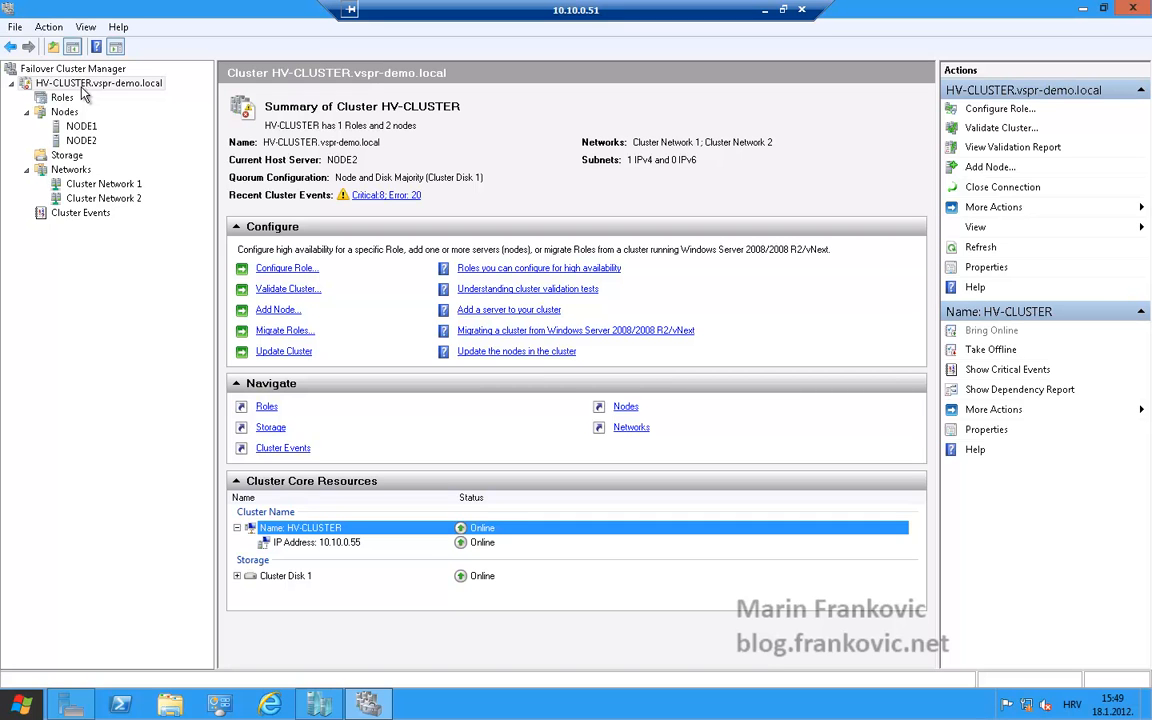
Switch to Hyper-V Manager and view the virtual machines on NODE2 and NODE1
left_click(318, 705)
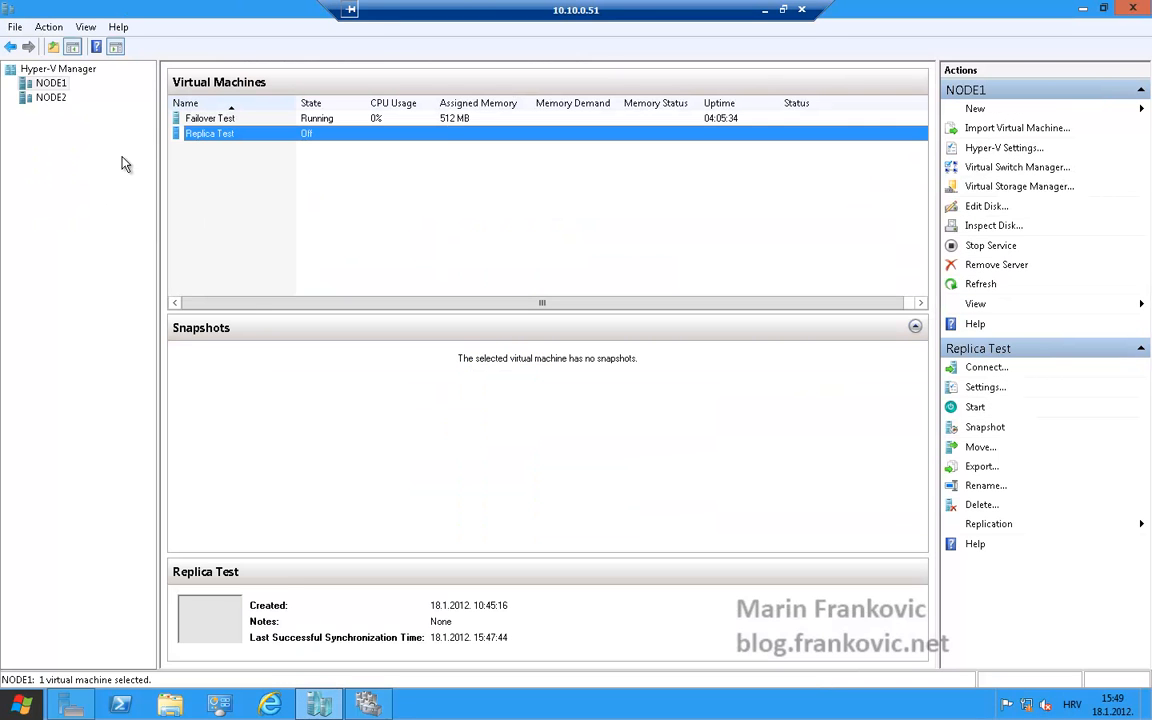
left_click(55, 97)
left_click(55, 85)
Review the Failover Test VM's processor compatibility settings, close them unchanged, and select the Replica Test VM
right_click(201, 121)
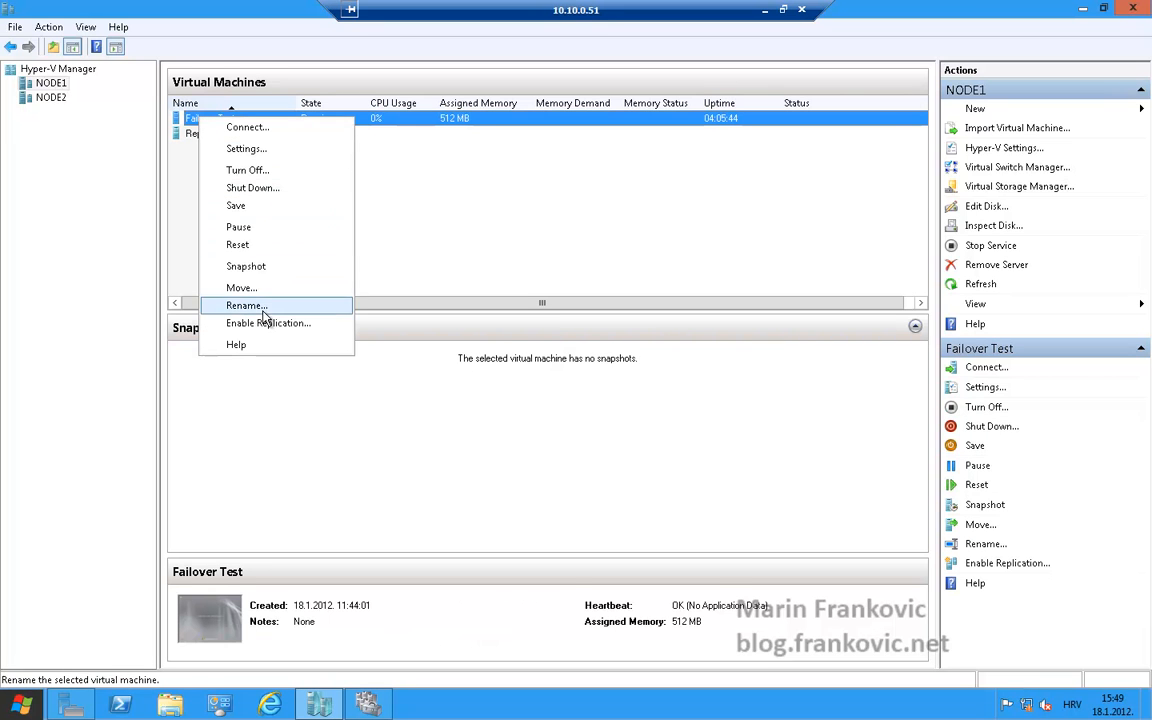
left_click(263, 152)
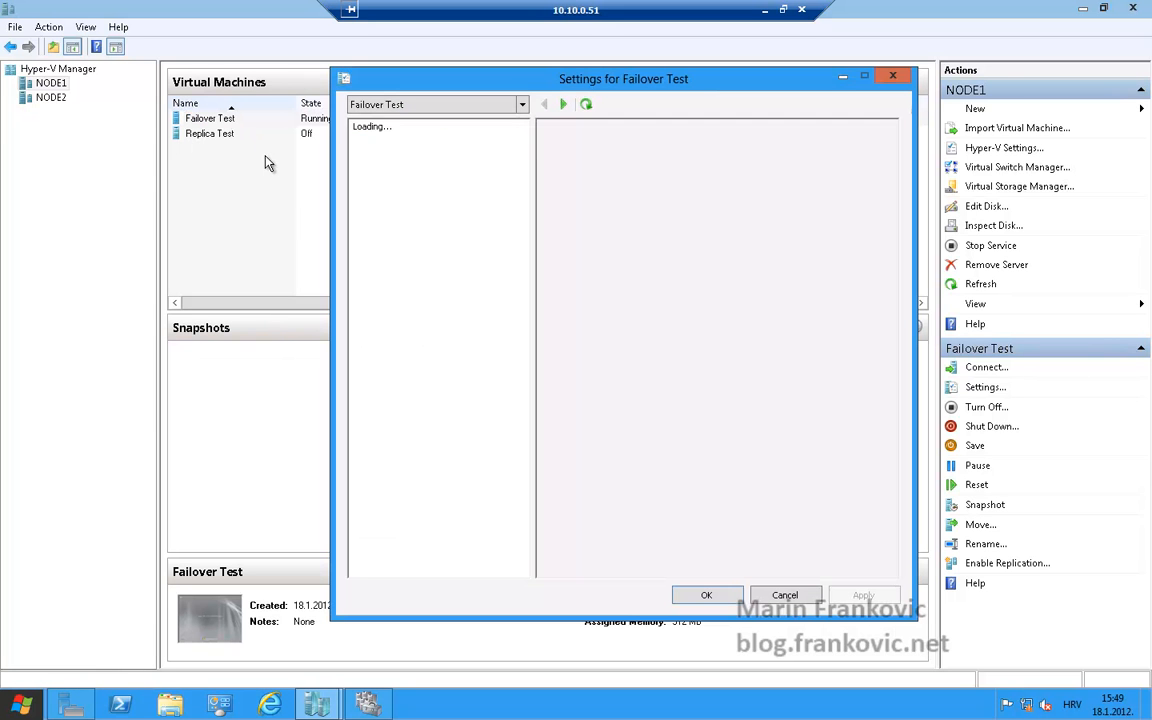
double_click(362, 212)
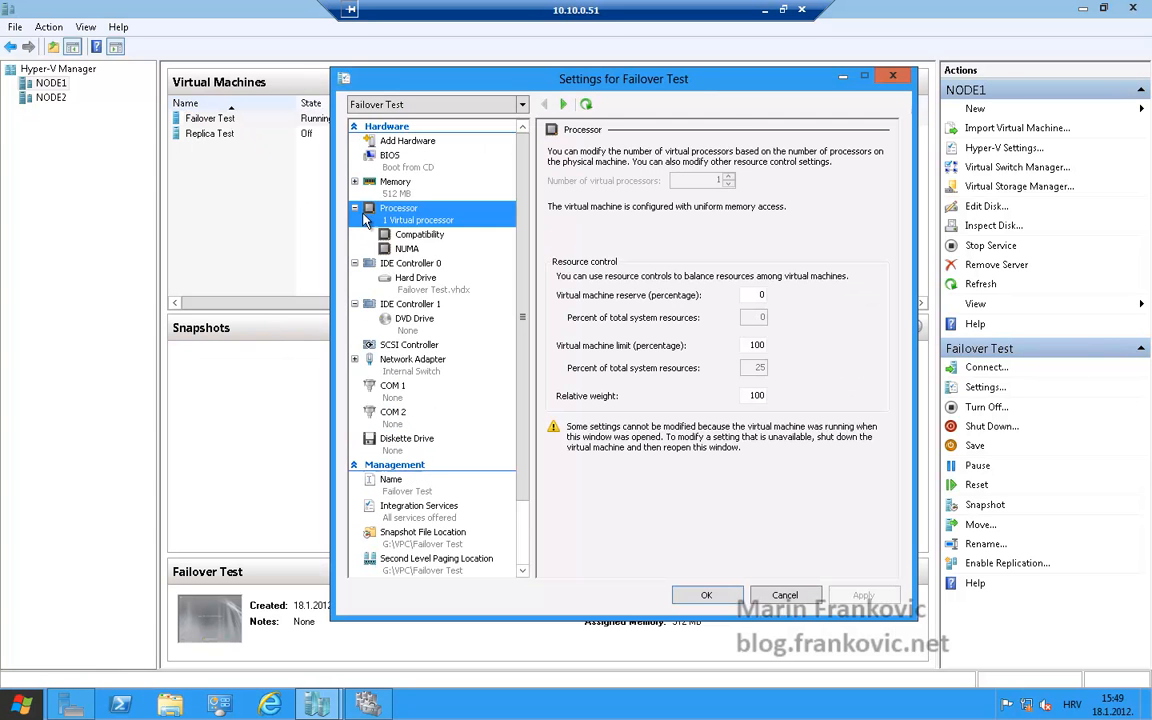
left_click(380, 233)
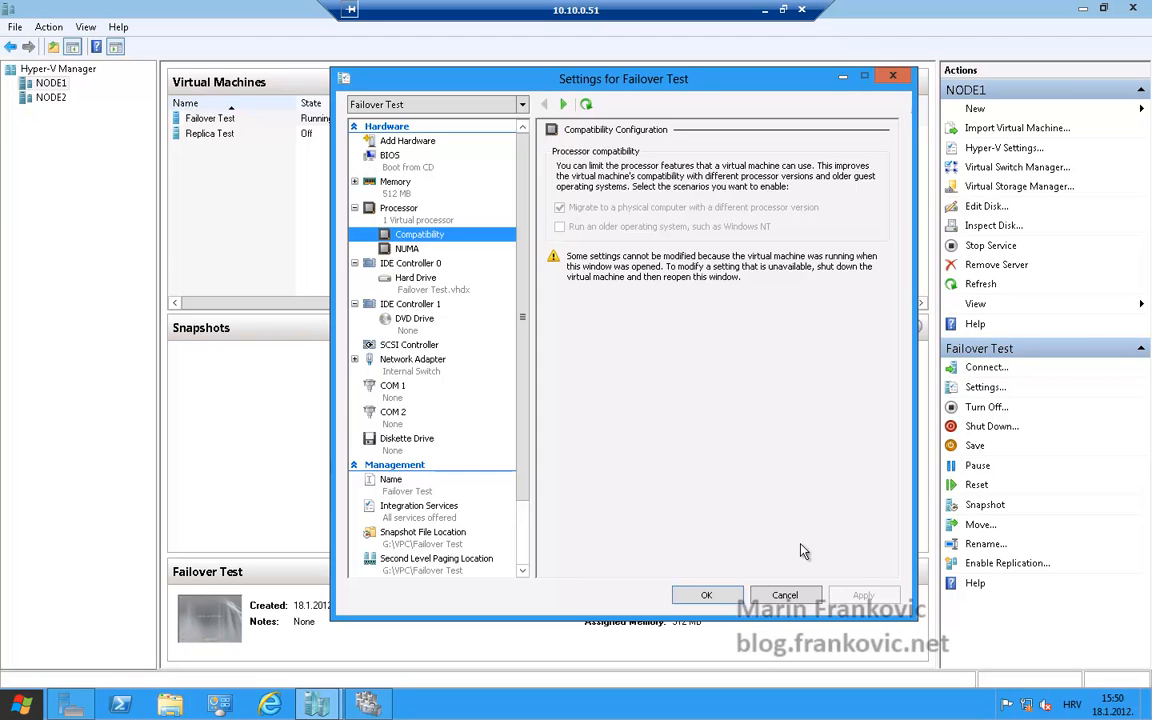
left_click(790, 597)
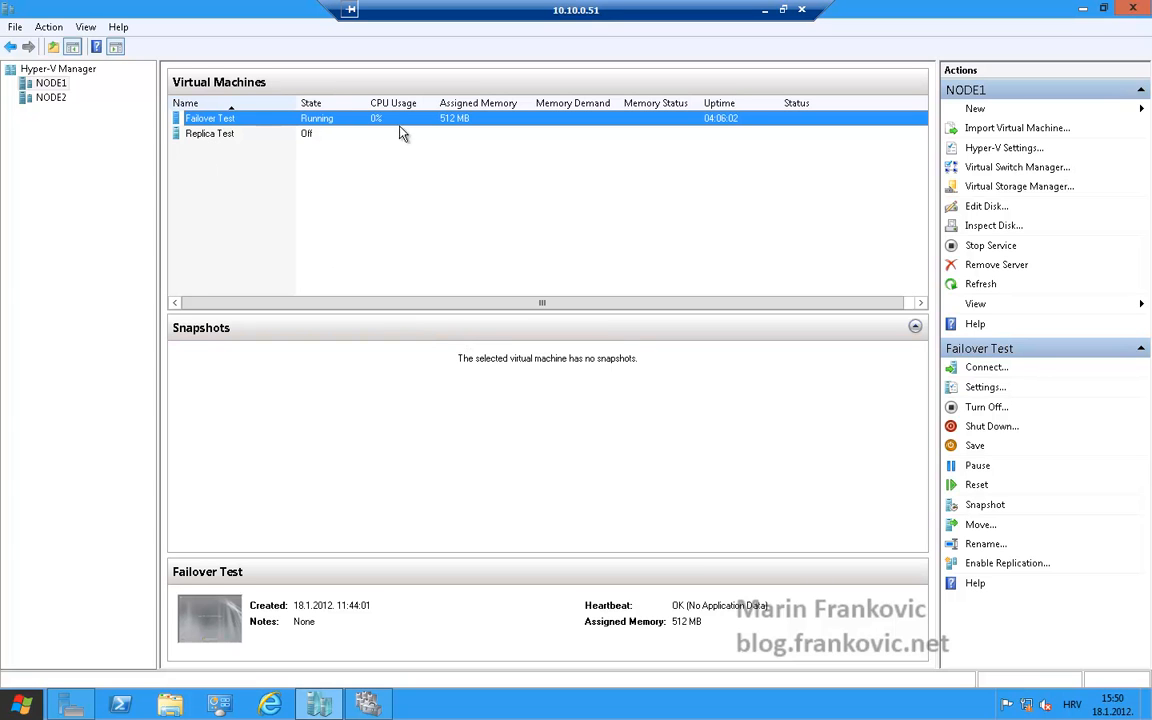
left_click(220, 139)
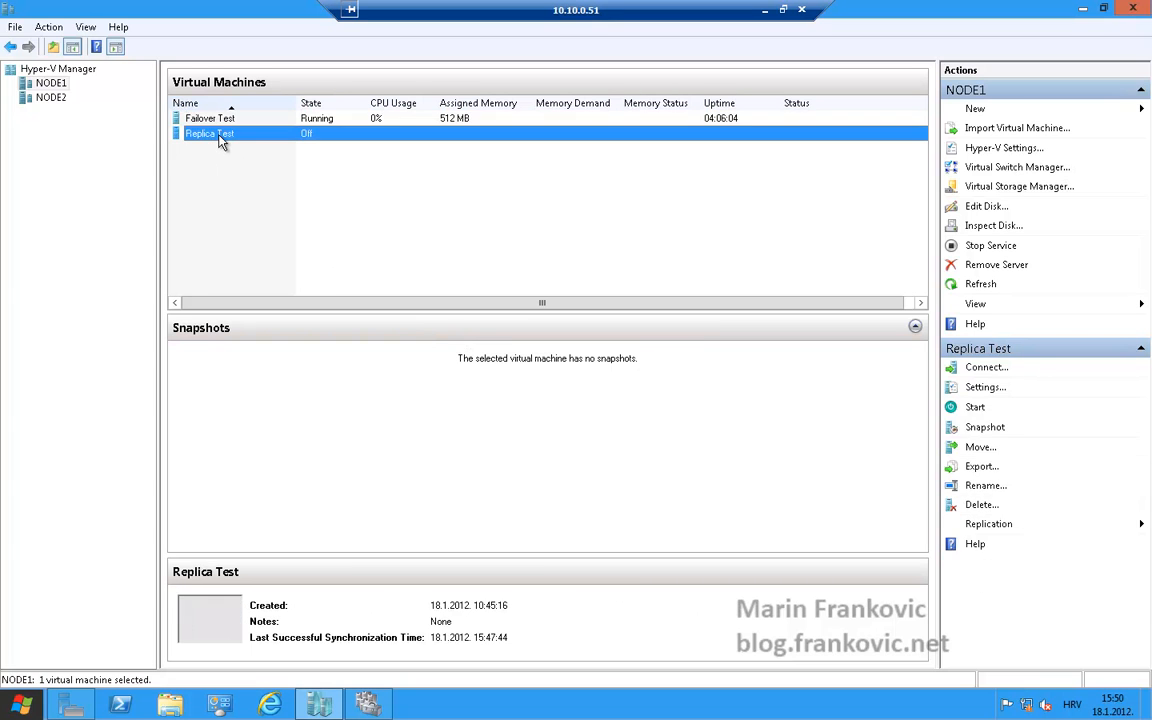